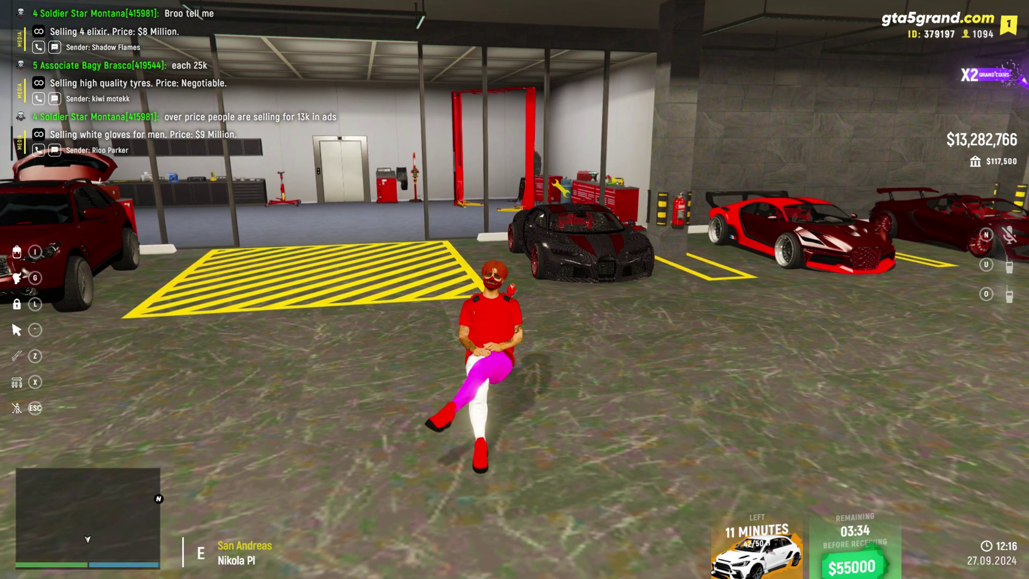
# - Stand the character up, walk to the black supercar and get in
pyautogui.press('s')
pyautogui.press('d')
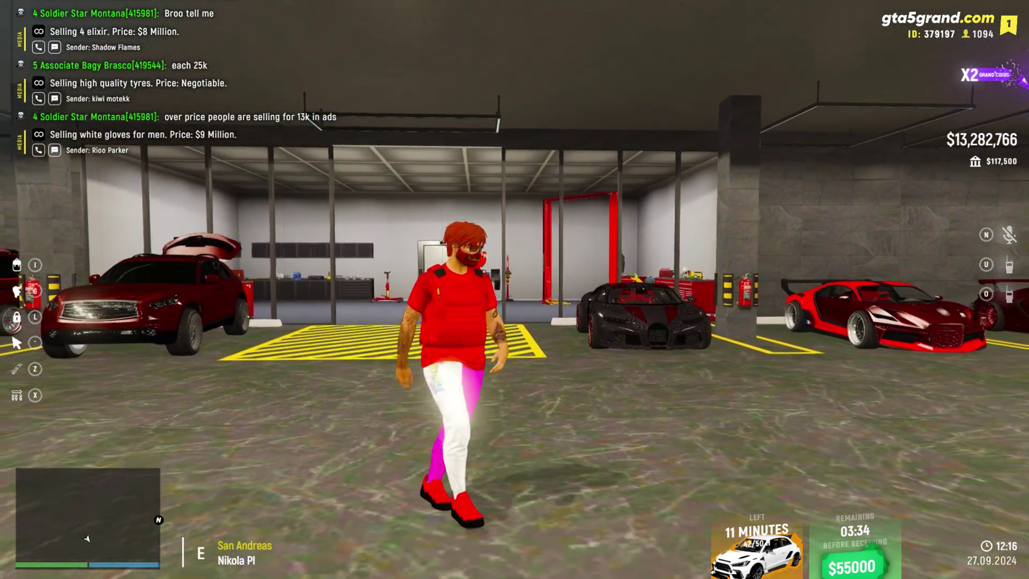
pyautogui.press('w')
pyautogui.press('w')
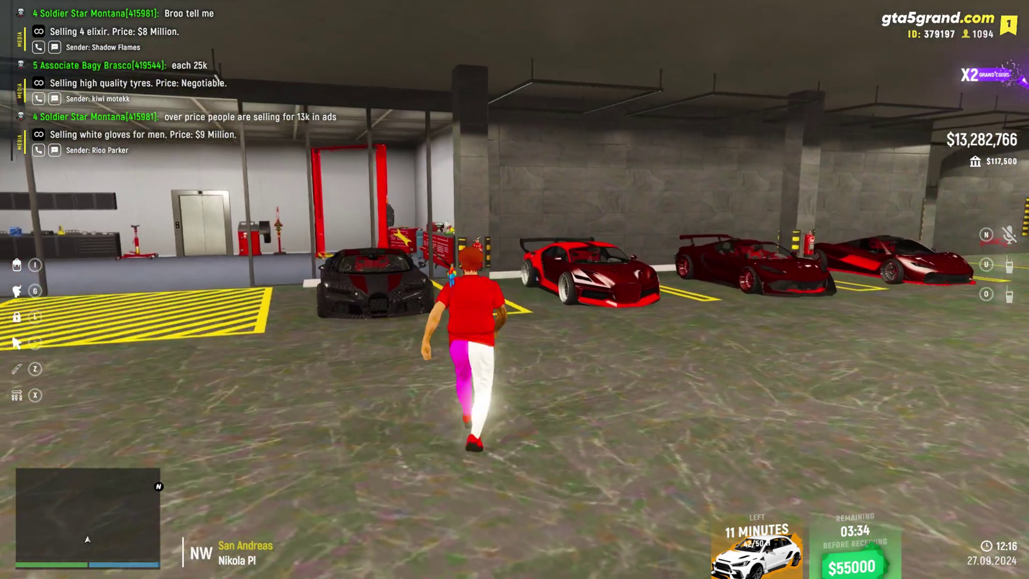
pyautogui.press('f')
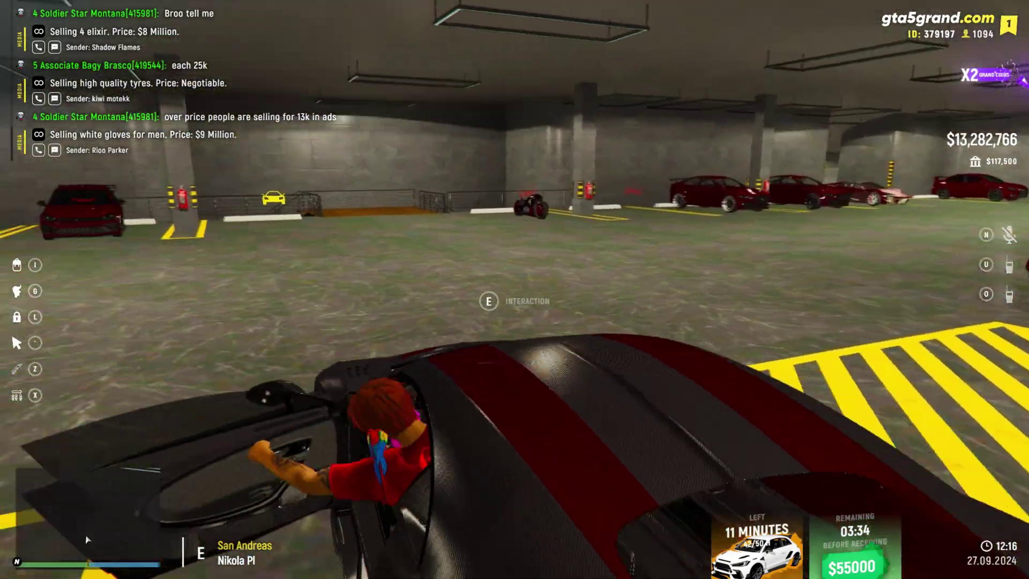
# - Drive the supercar down the road and turn left onto Marathon Ave
pyautogui.press('w')
pyautogui.press('d')
pyautogui.press('s')
pyautogui.press('a')
pyautogui.press('w')
pyautogui.press('w')
pyautogui.press('w')
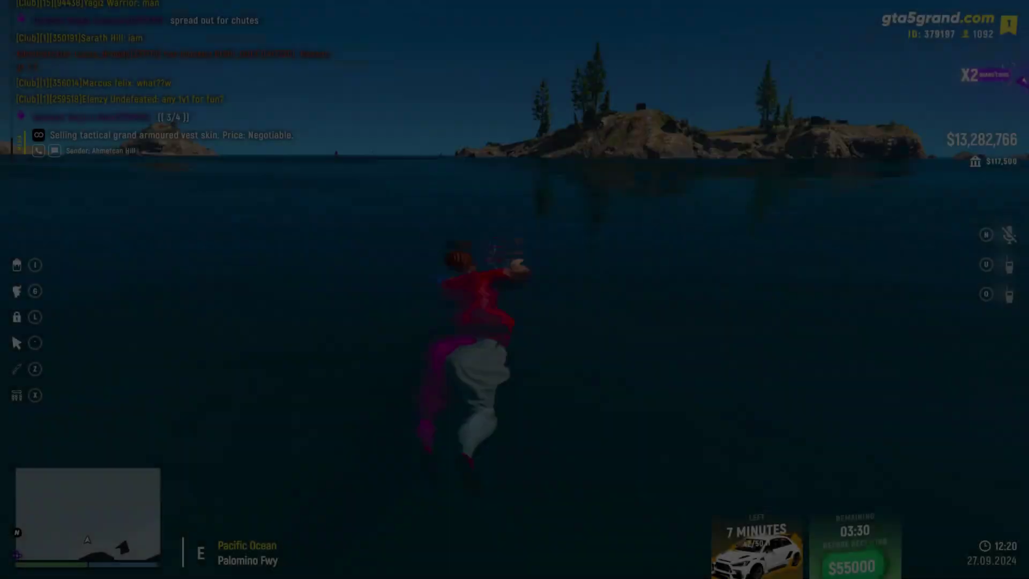
# - Swim underwater, surface, and head for the sandy shore
pyautogui.press('w')
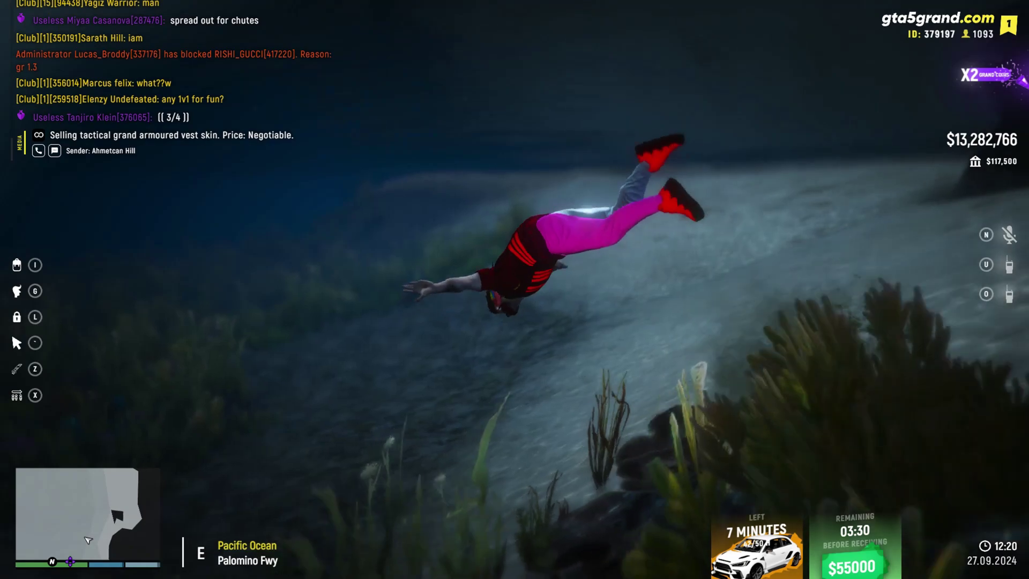
pyautogui.press('w')
pyautogui.press('w')
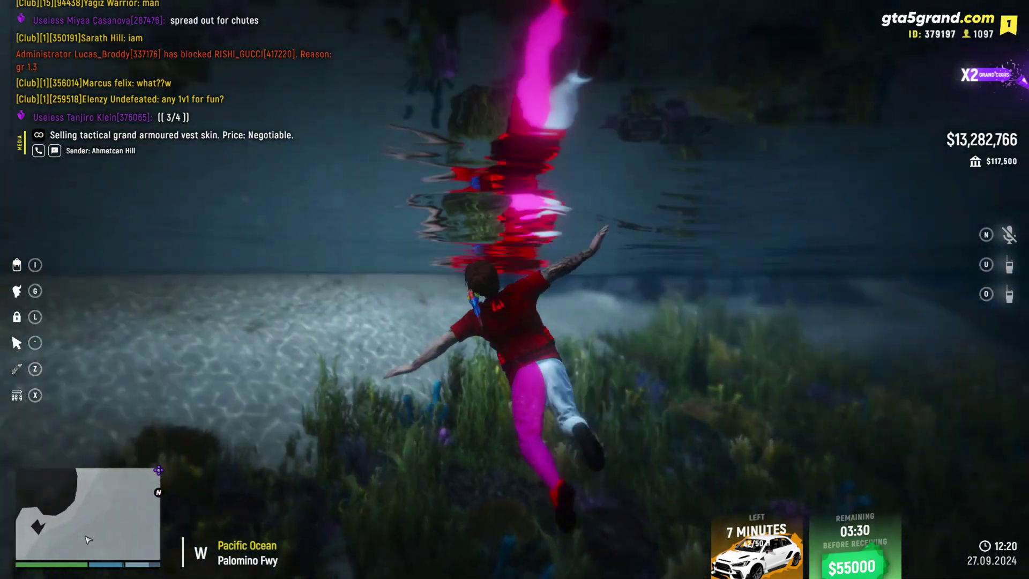
pyautogui.press('w')
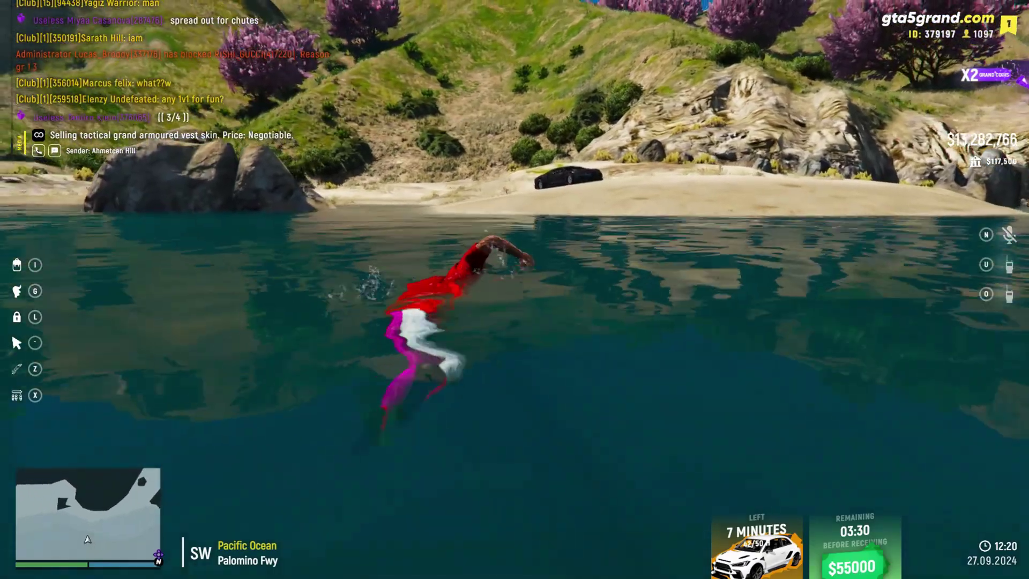
pyautogui.press('w')
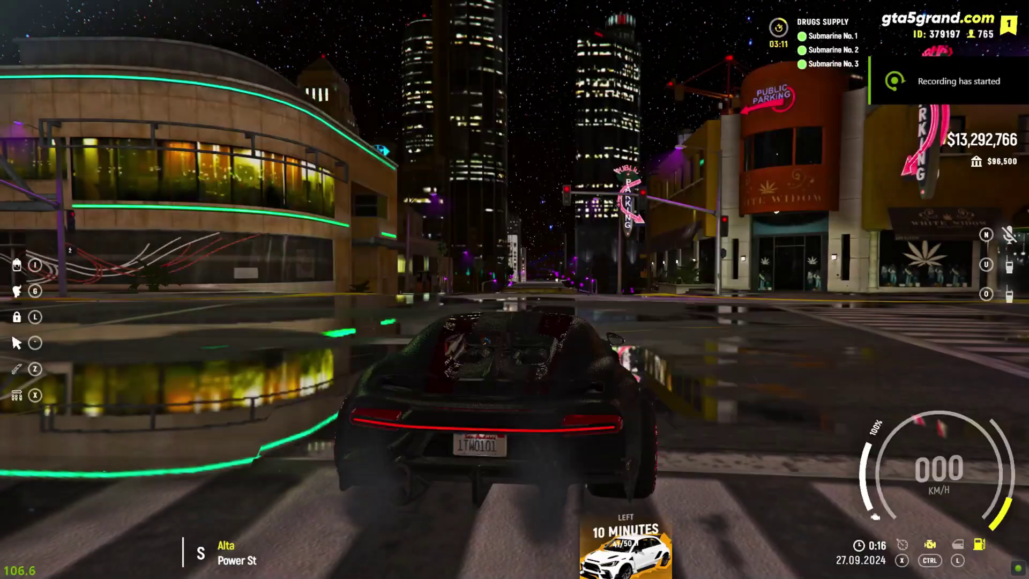
# - Drive the supercar through downtown at night toward Pillbox Hill, then bring up the route map
pyautogui.press('w')
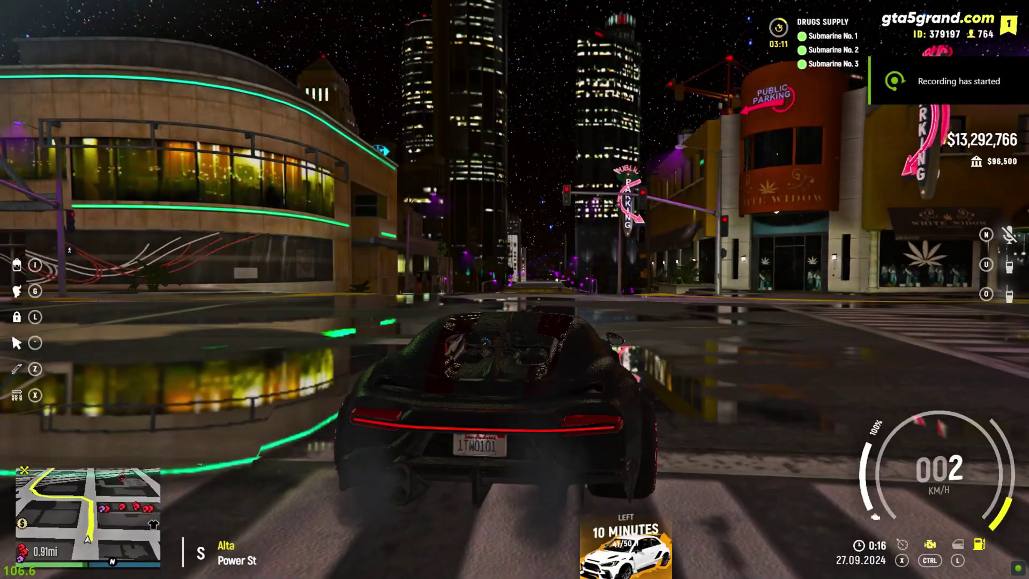
pyautogui.press('w')
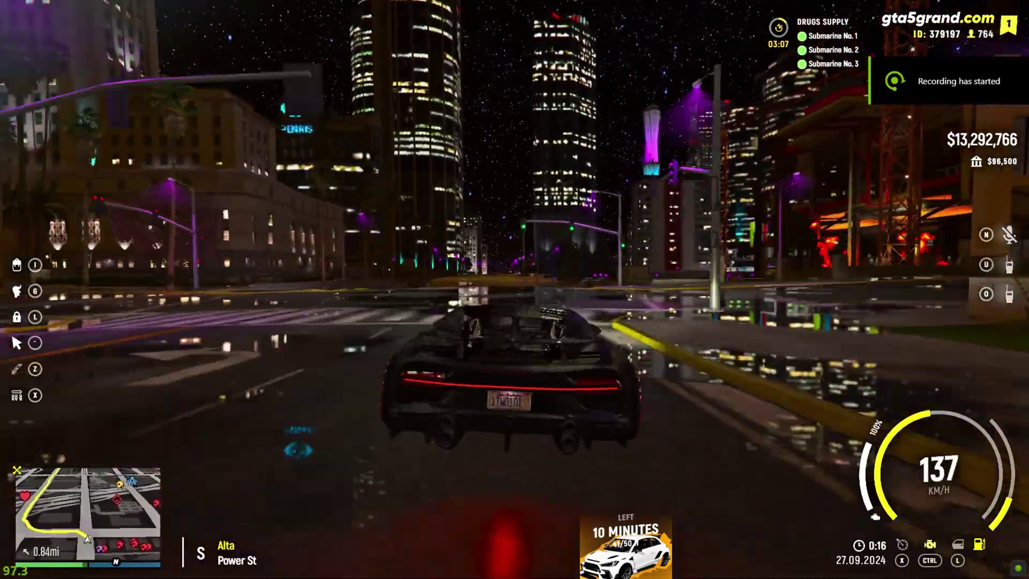
pyautogui.press('w')
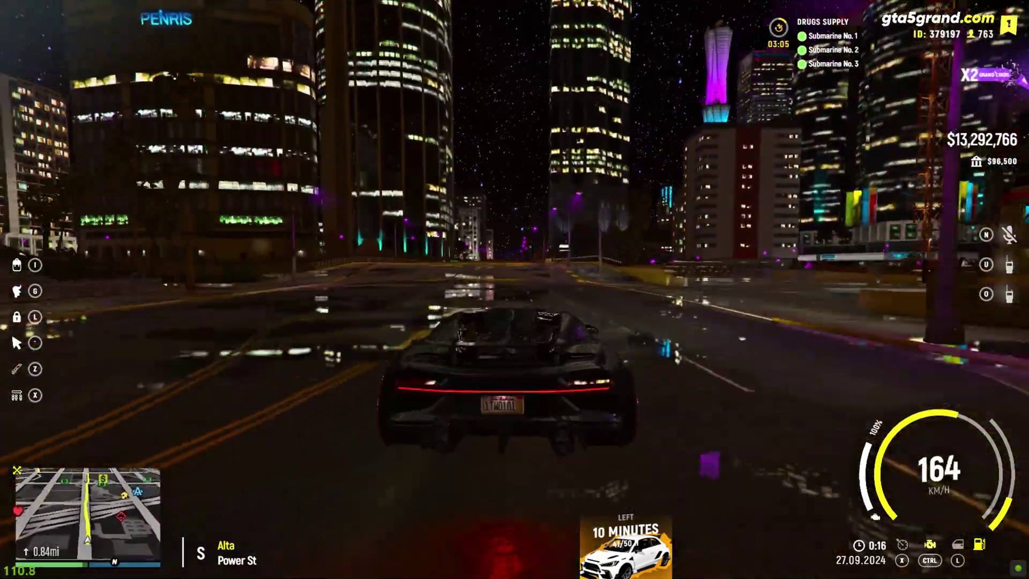
pyautogui.press('w')
pyautogui.press('w')
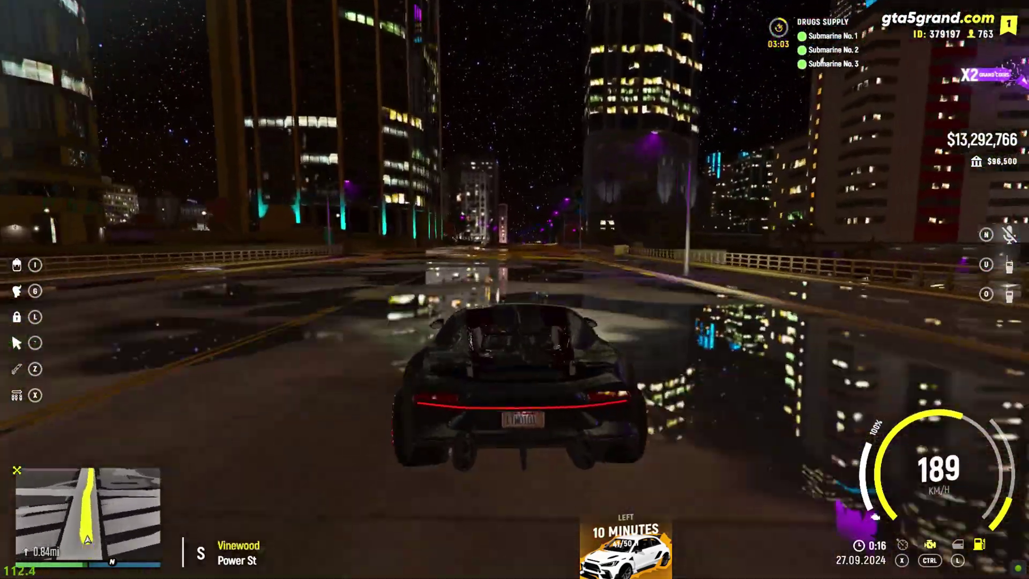
pyautogui.press('d')
pyautogui.press('s')
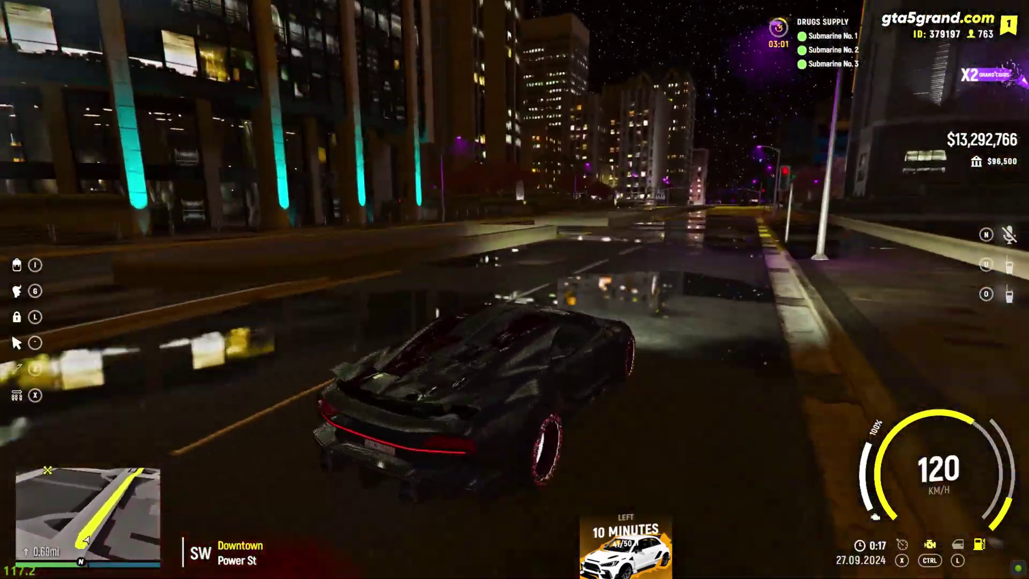
pyautogui.press('w')
pyautogui.press('p')
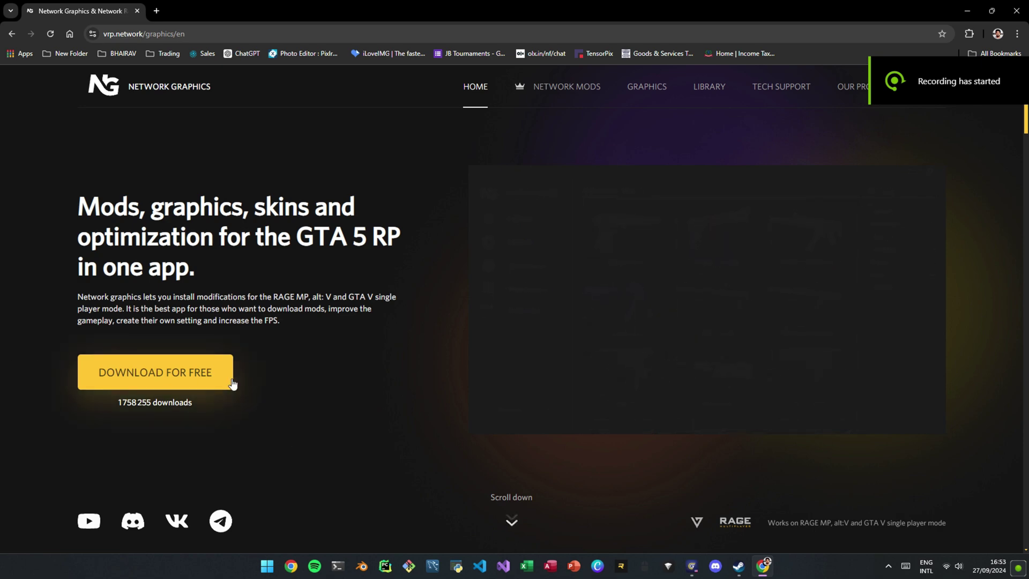
# - Download the Network Graphics installer in Chrome, then launch Network Graphics from the Start menu
pyautogui.click(184, 379)
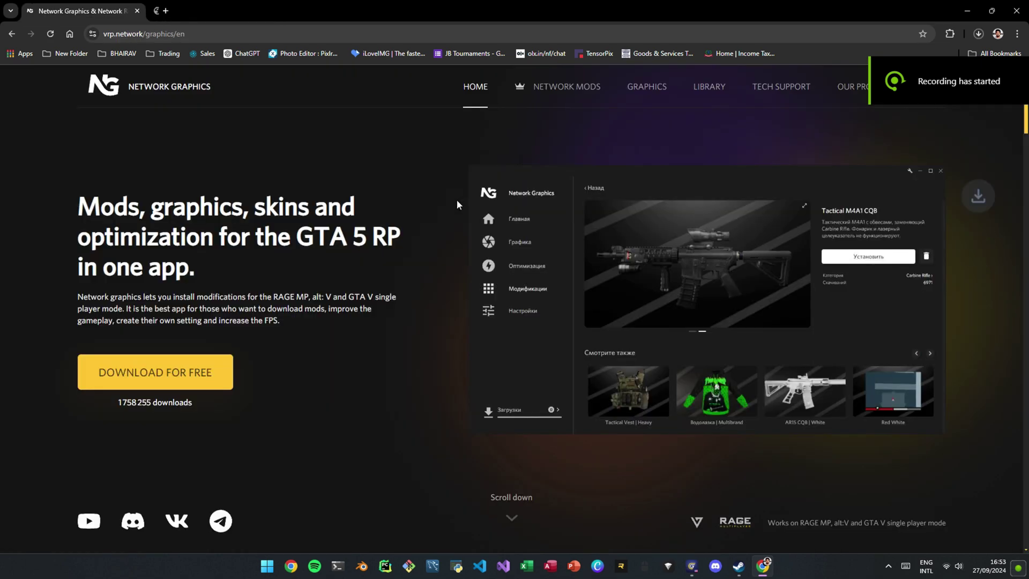
pyautogui.click(979, 33)
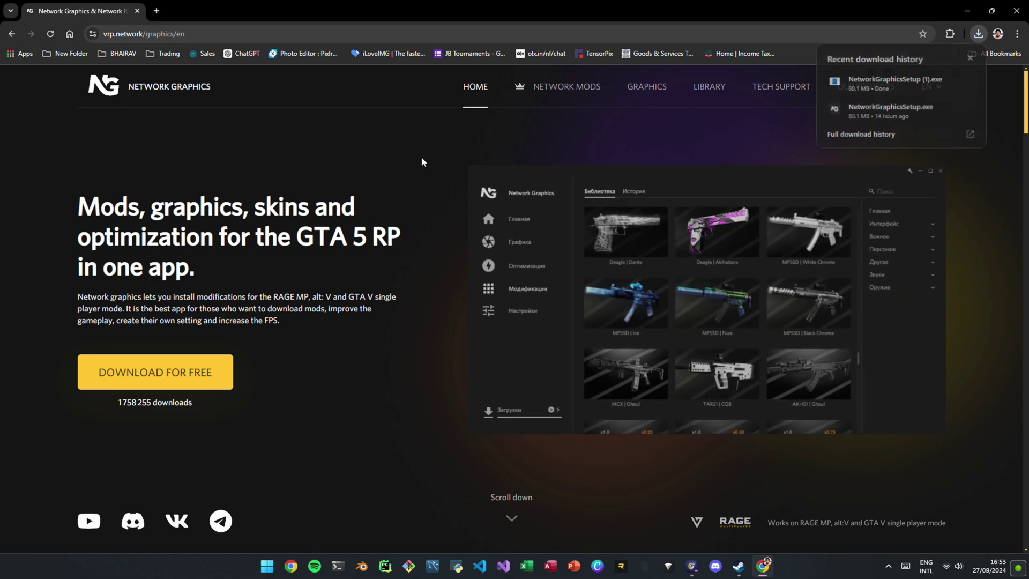
pyautogui.click(421, 157)
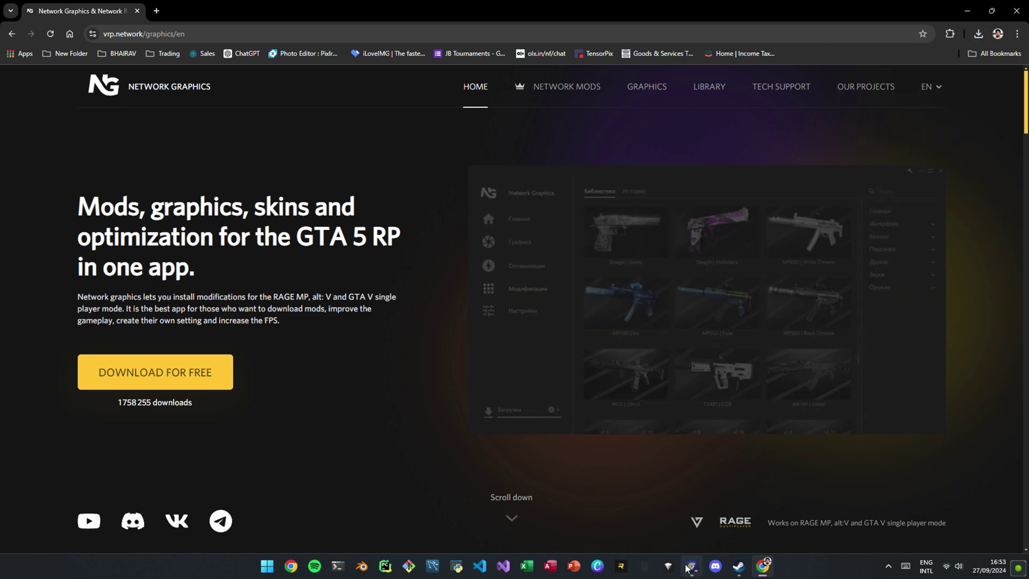
pyautogui.click(270, 567)
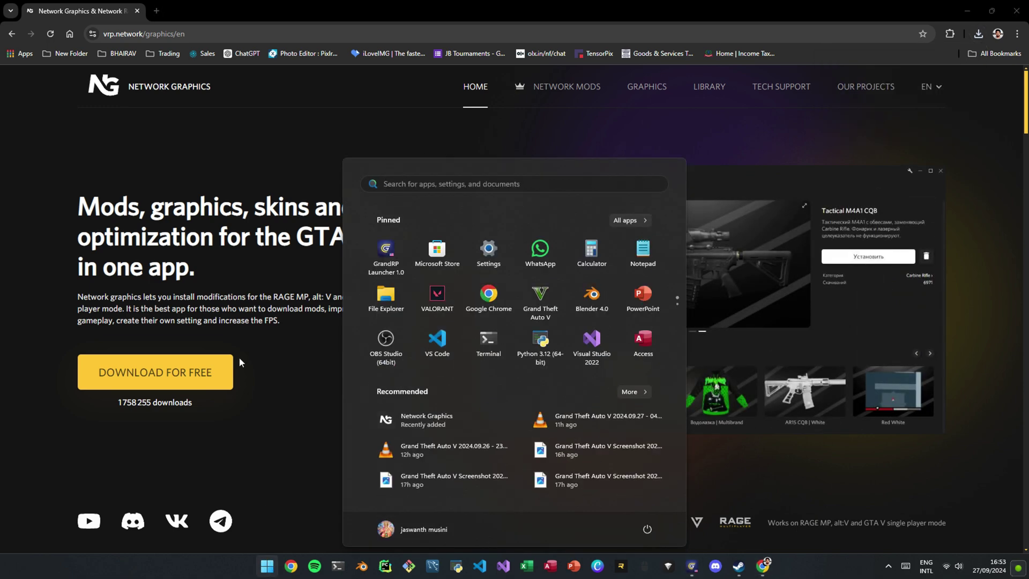
pyautogui.click(418, 423)
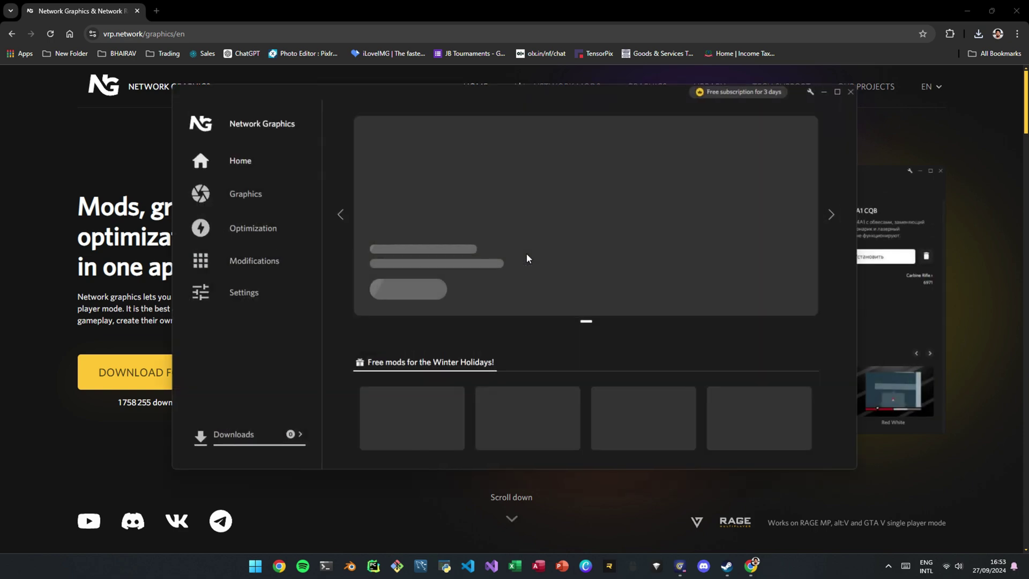
# - Maximize Network Graphics, advance the banner to the GTA5RP slide, and go to Settings
pyautogui.click(836, 90)
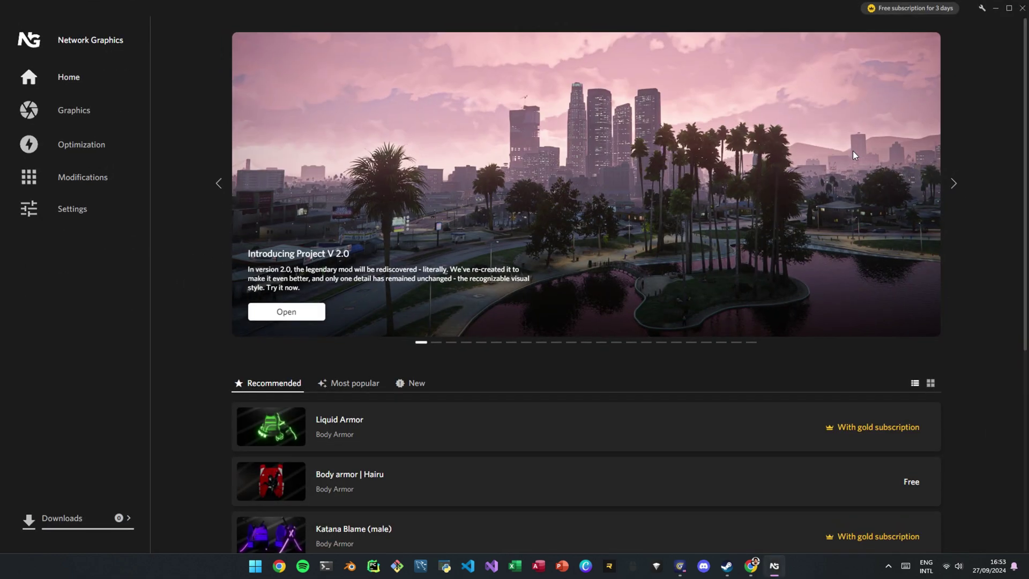
pyautogui.click(952, 184)
pyautogui.click(953, 185)
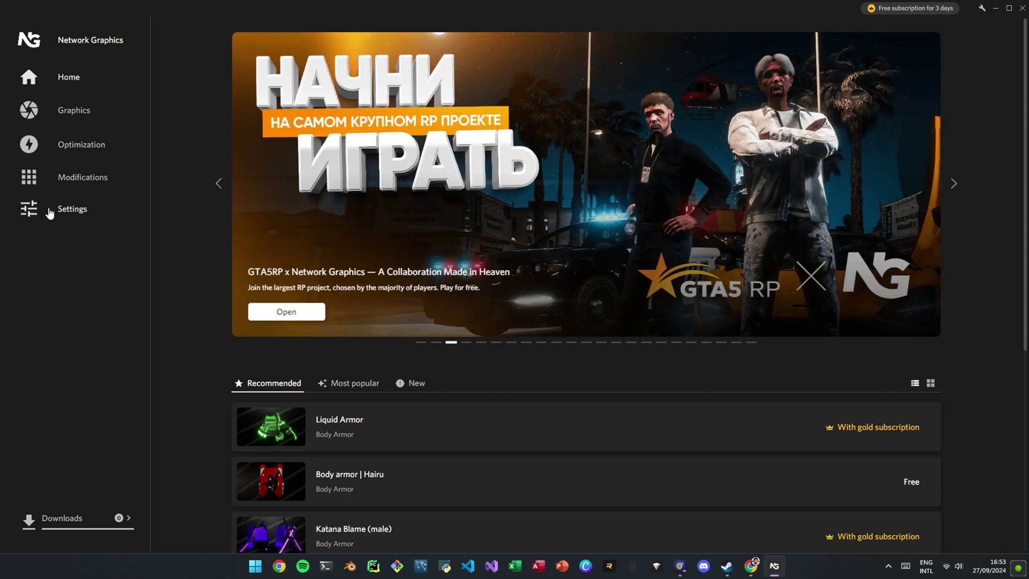
pyautogui.click(50, 213)
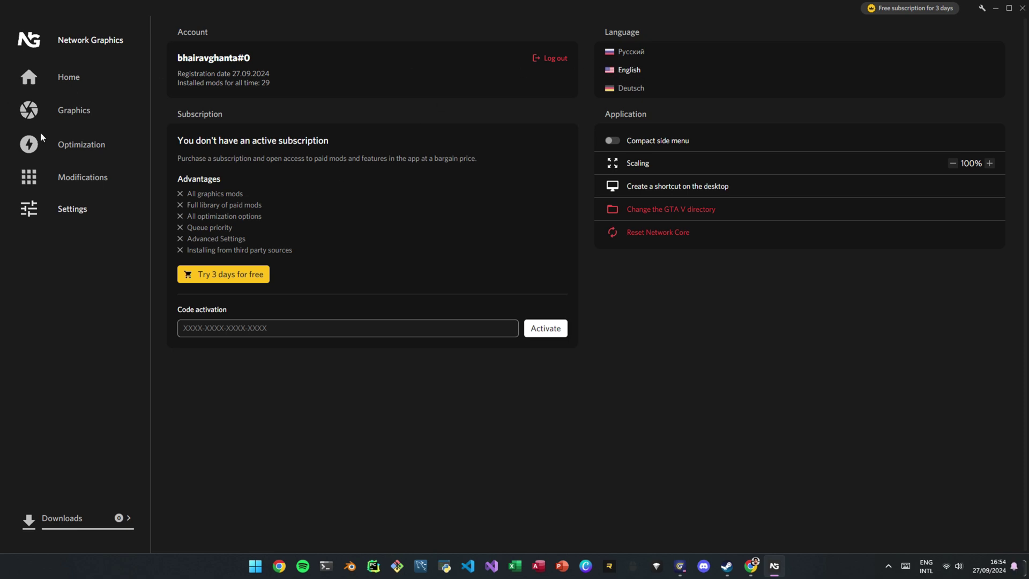
# - Open Graphics and browse VICE screenshots: forest, red car, street, night city, palm trees
pyautogui.click(73, 114)
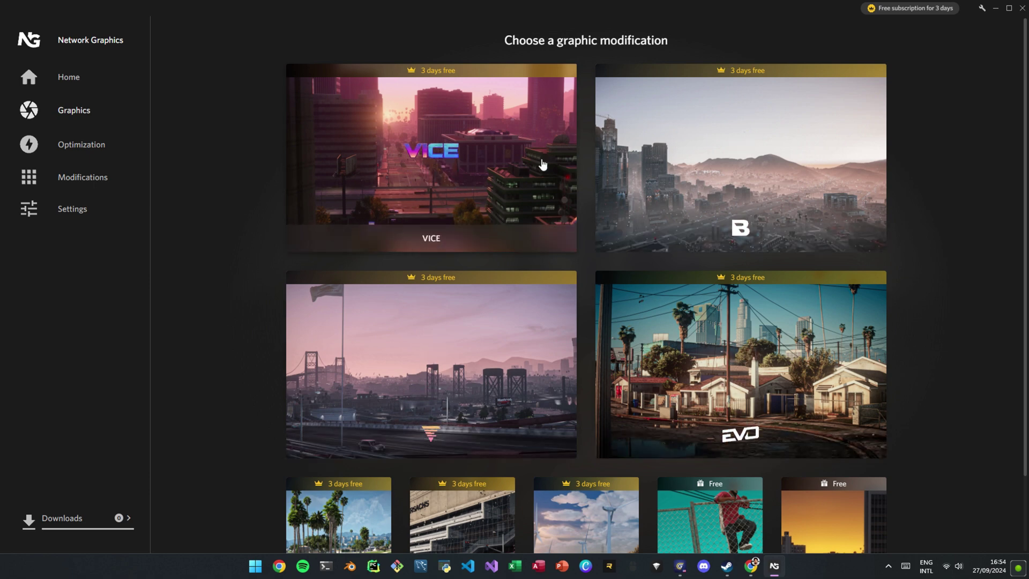
pyautogui.click(542, 195)
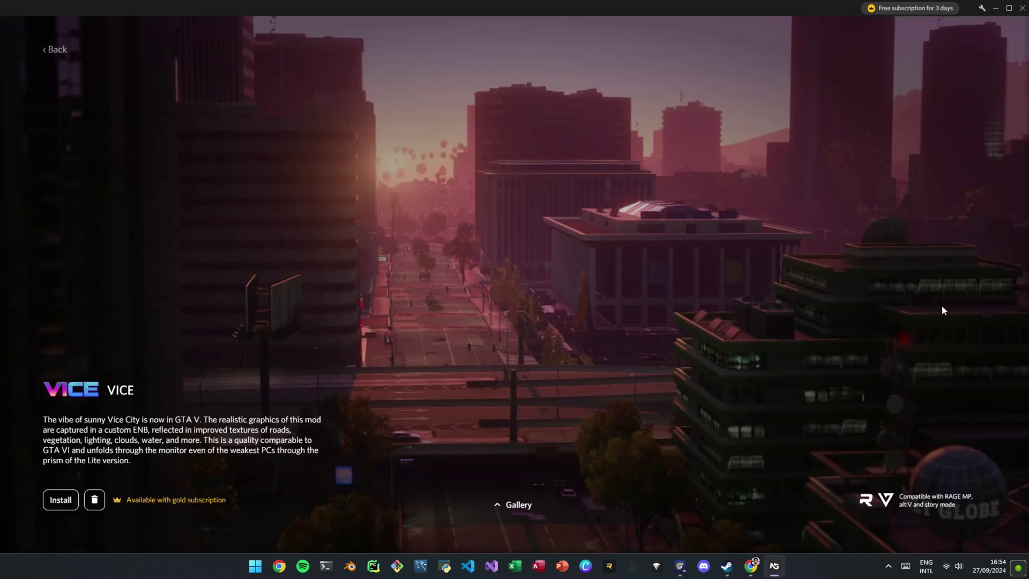
pyautogui.click(522, 508)
pyautogui.click(361, 493)
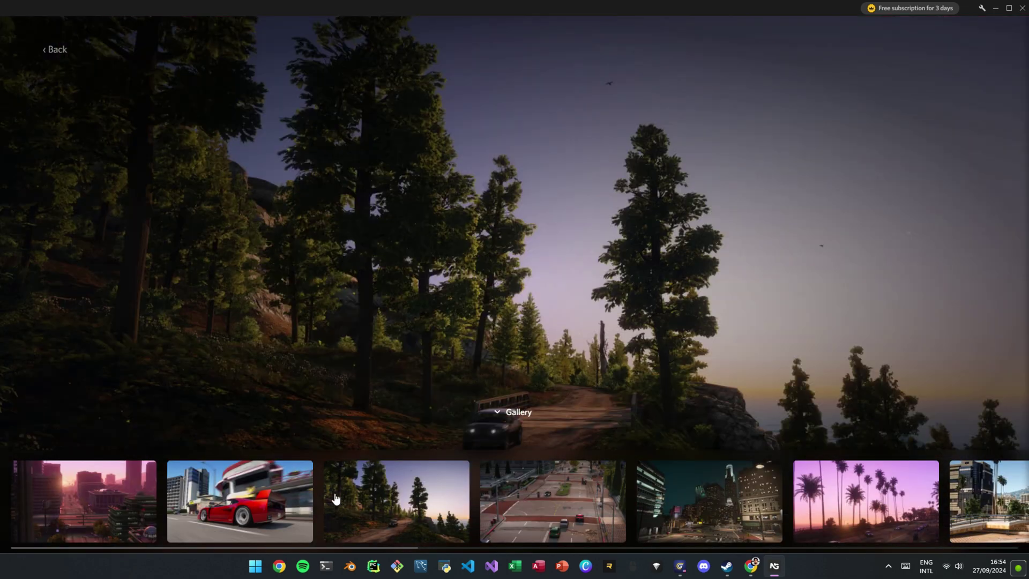
pyautogui.click(169, 510)
pyautogui.click(541, 509)
pyautogui.click(746, 514)
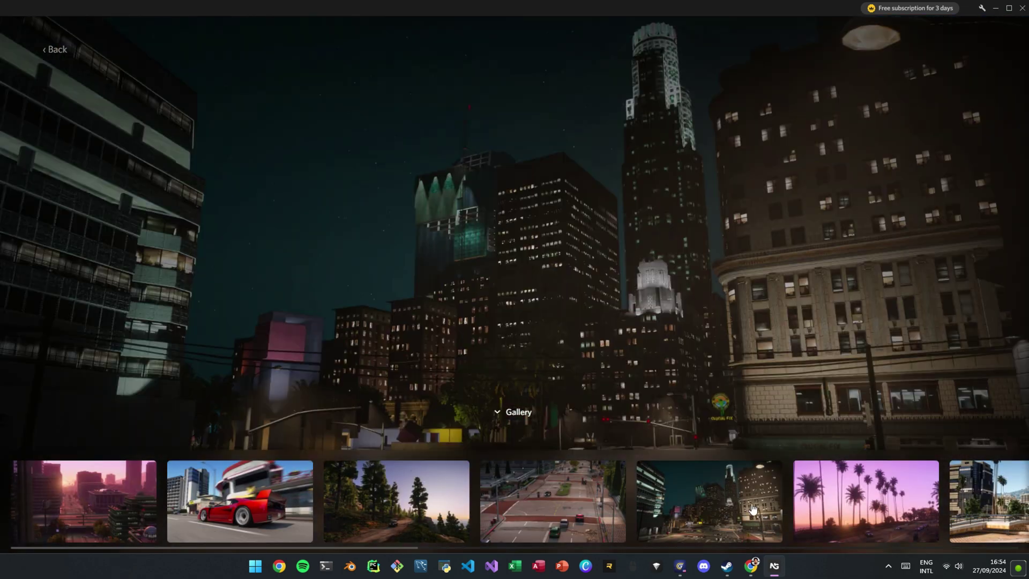
pyautogui.click(890, 505)
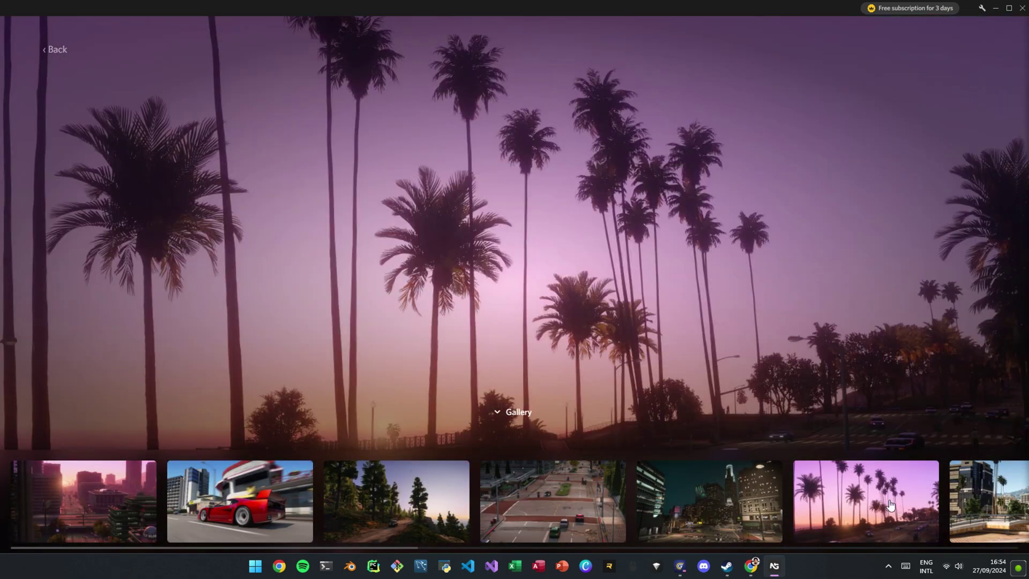
pyautogui.click(53, 53)
pyautogui.scroll(-2, 482, 298)
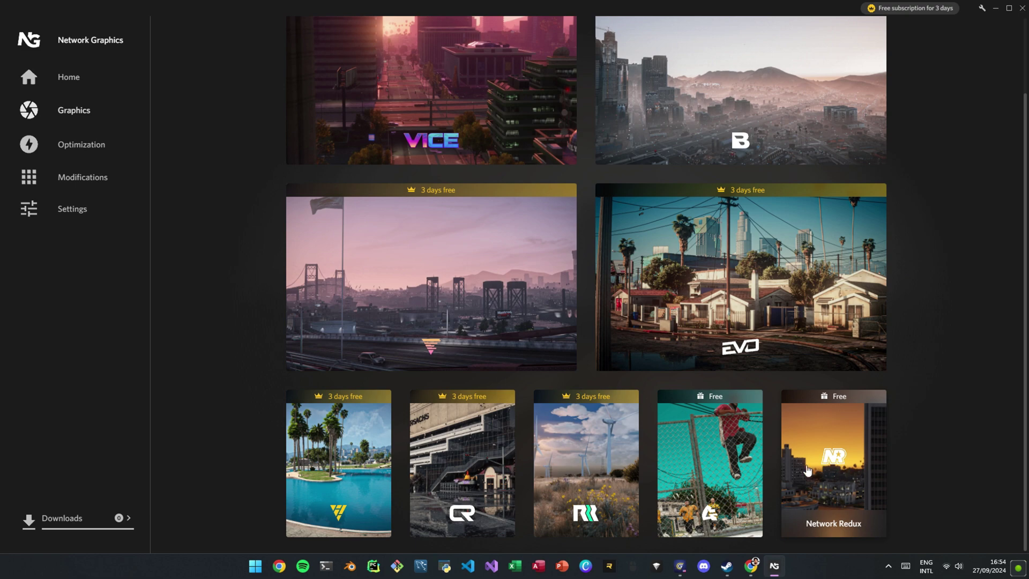
# - Browse the Ghetto Redux gallery, including the street shootout and green gang screenshots
pyautogui.click(712, 474)
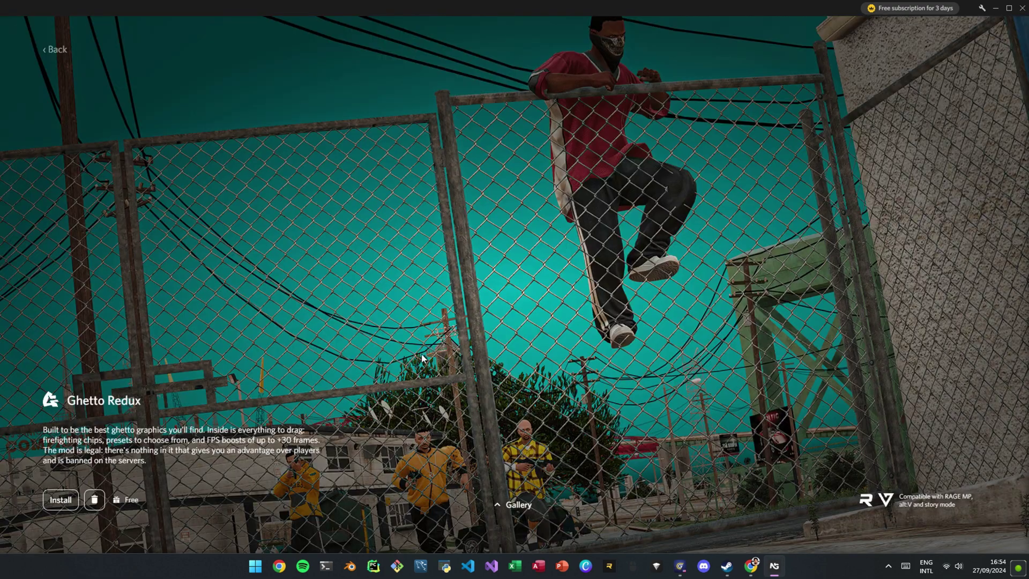
pyautogui.click(508, 507)
pyautogui.click(238, 523)
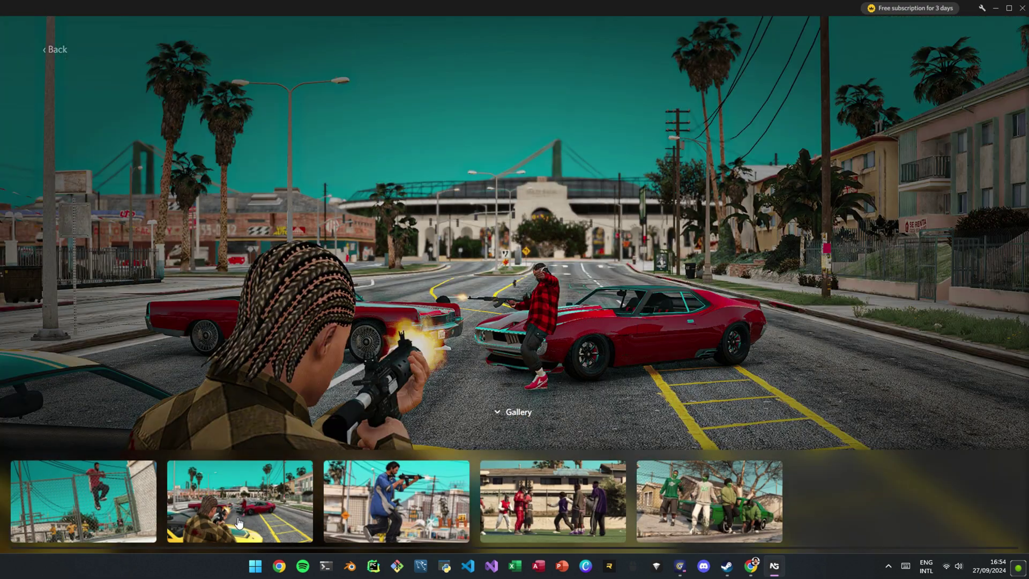
pyautogui.click(404, 506)
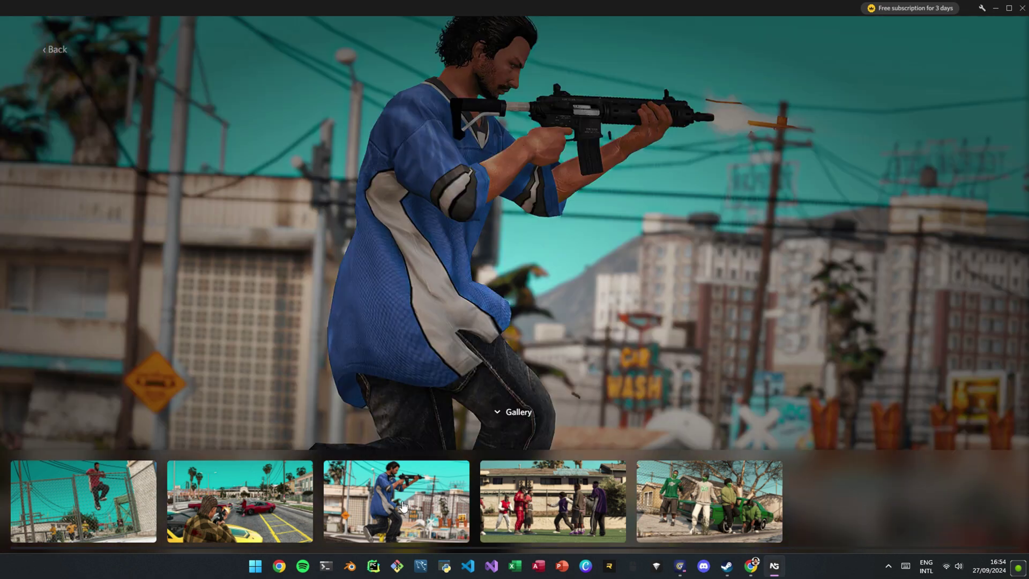
pyautogui.click(507, 510)
pyautogui.click(645, 506)
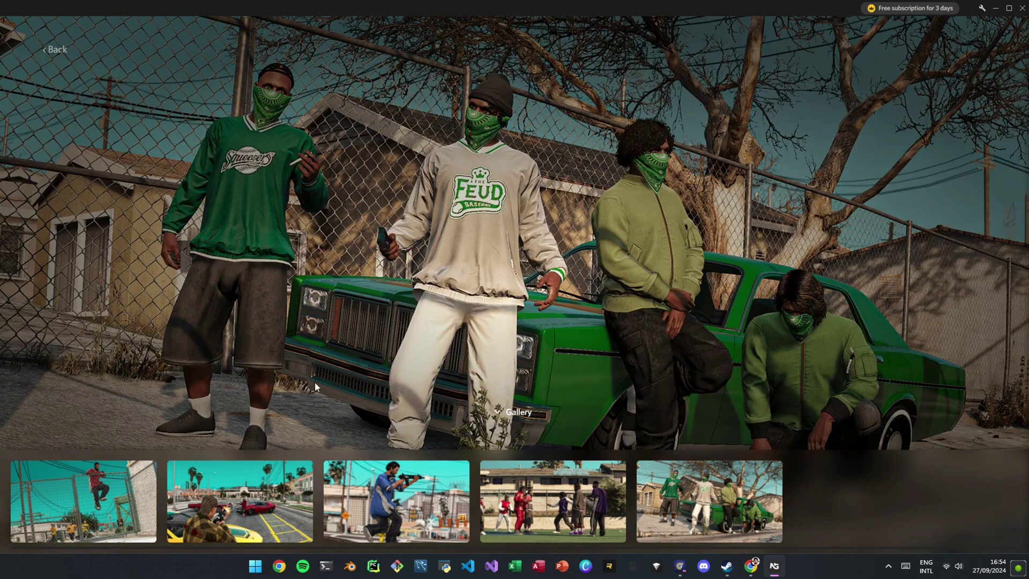
pyautogui.click(279, 514)
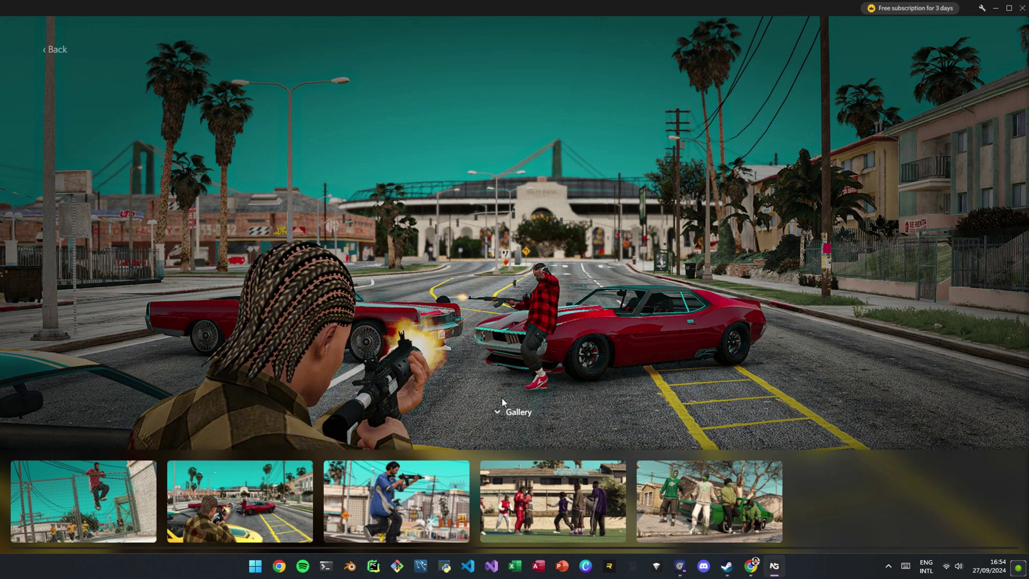
pyautogui.click(507, 416)
pyautogui.click(53, 50)
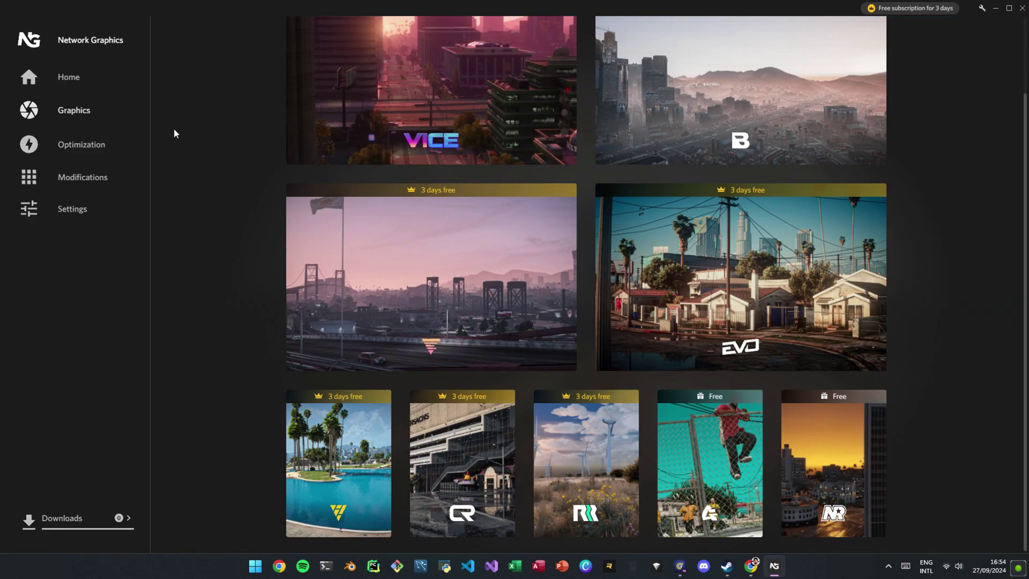
# - Browse the Network Redux gallery: rainy street, night sky, motel, power tower, recycling yard
pyautogui.click(849, 445)
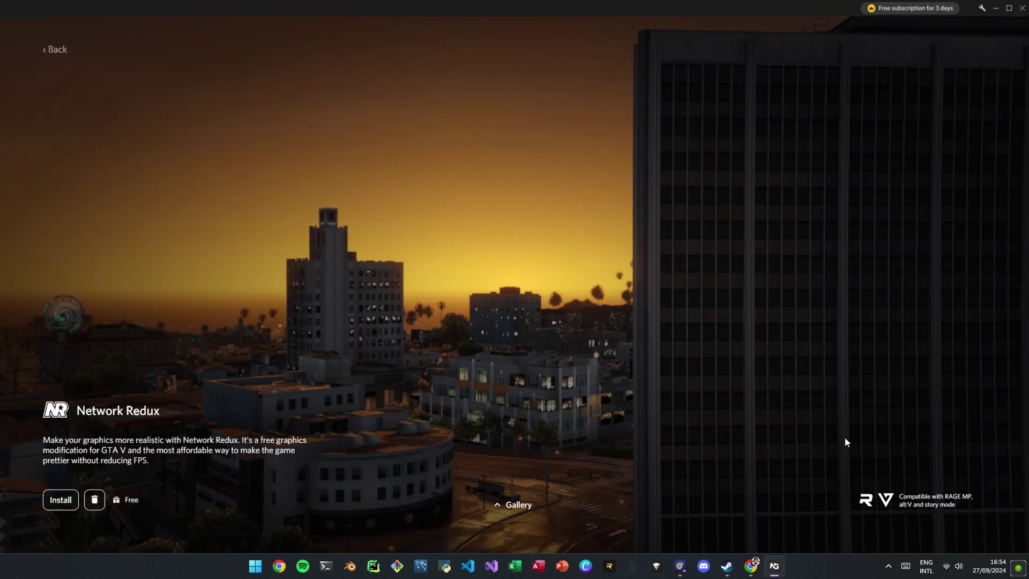
pyautogui.click(511, 507)
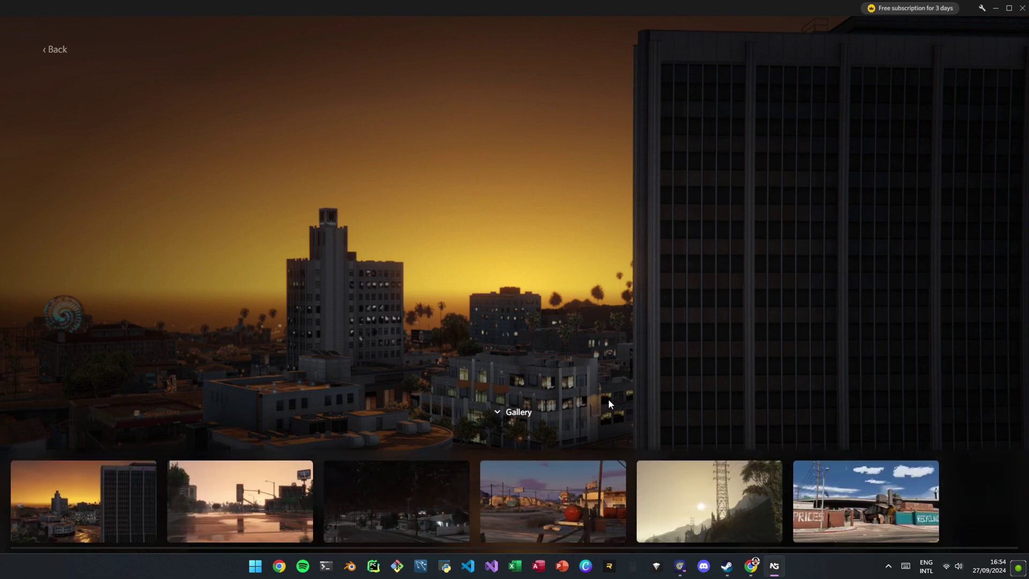
pyautogui.click(235, 504)
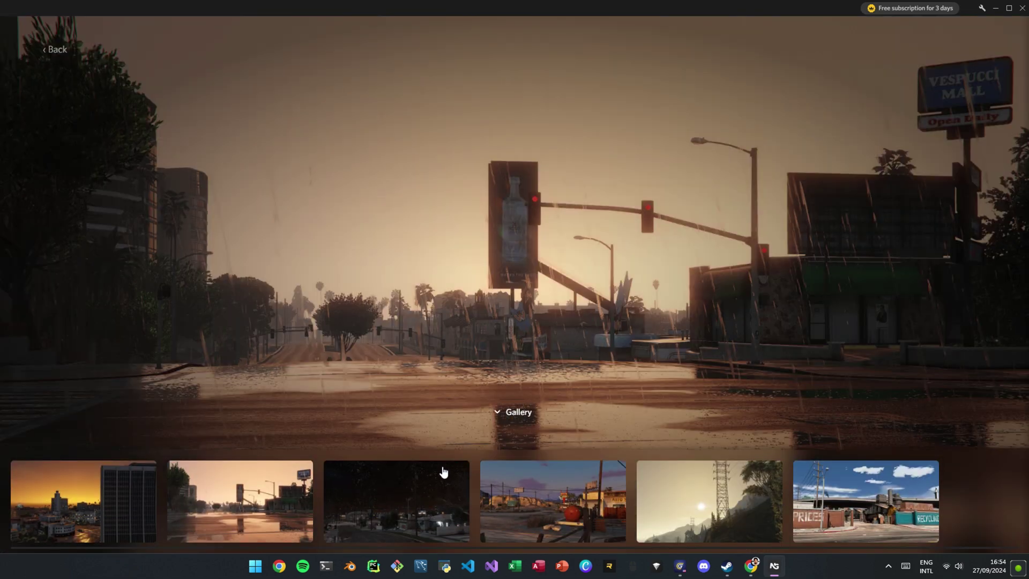
pyautogui.click(394, 527)
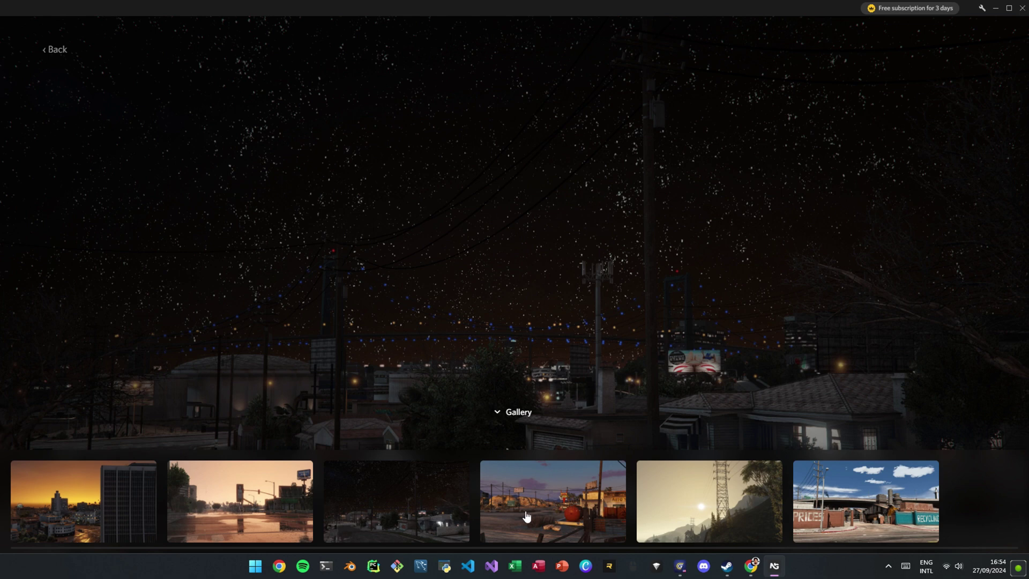
pyautogui.click(568, 513)
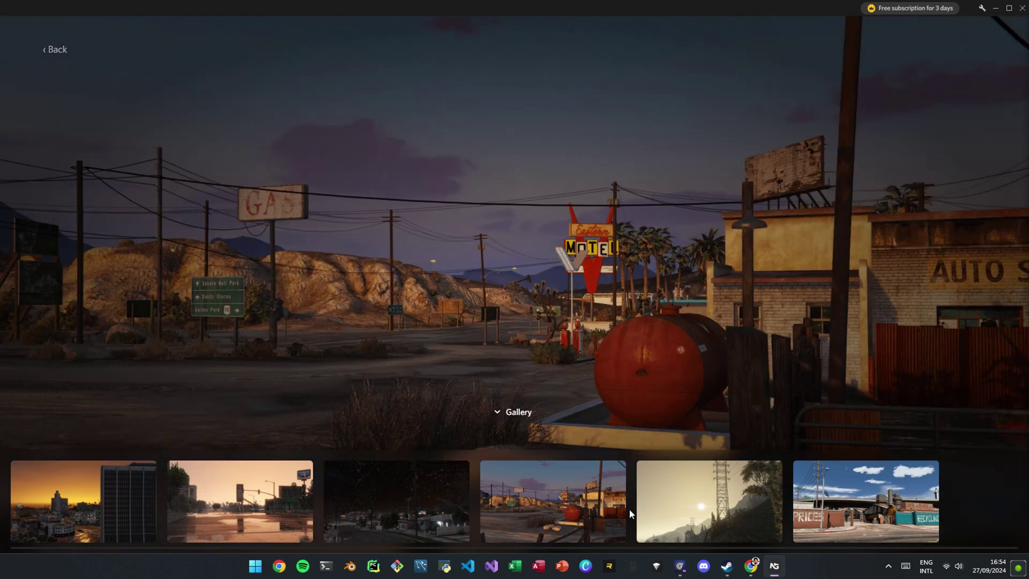
pyautogui.click(667, 514)
pyautogui.click(858, 505)
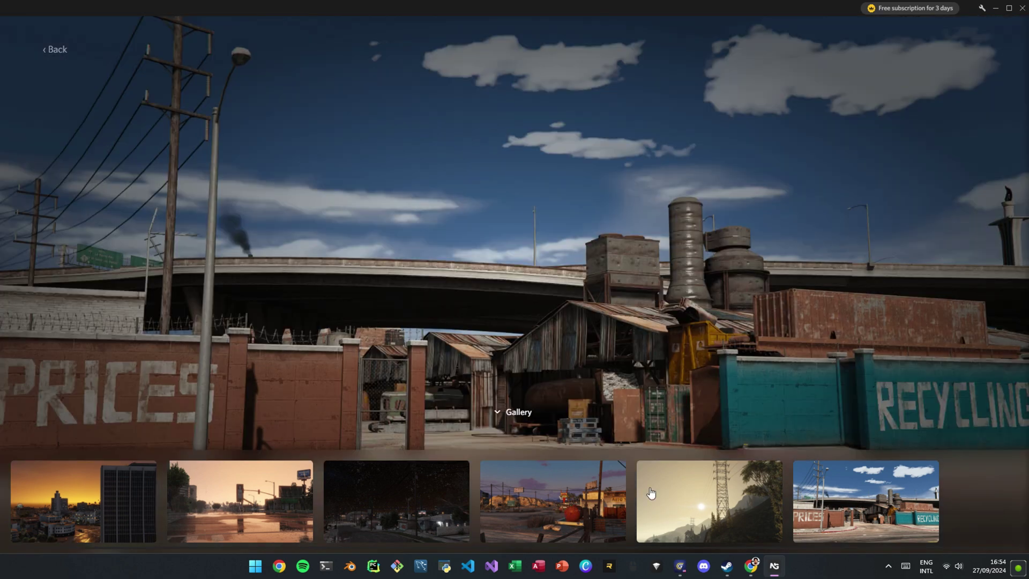
pyautogui.click(518, 410)
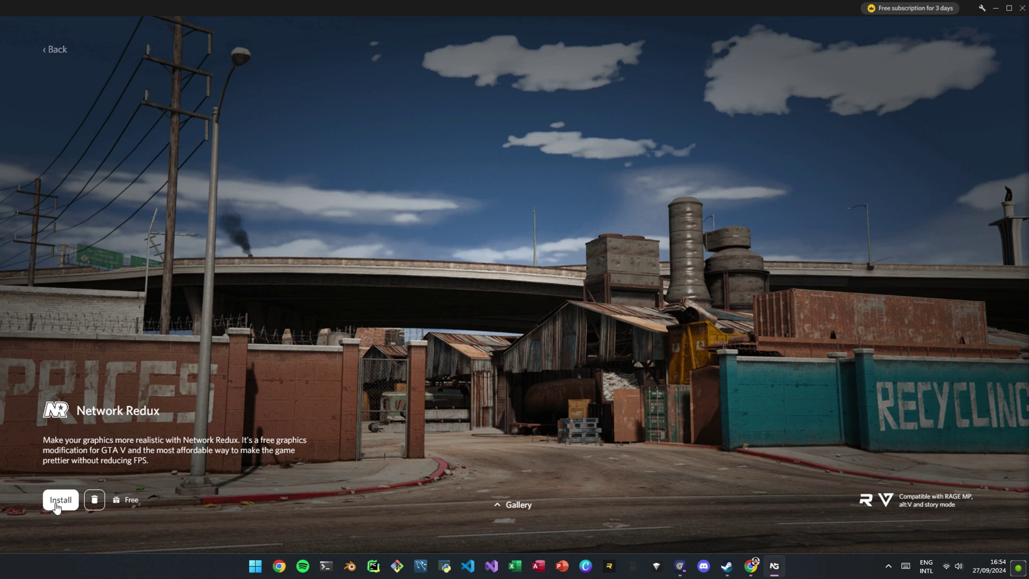
# - Start the free Network Redux install, then return to the Graphics grid
pyautogui.click(56, 506)
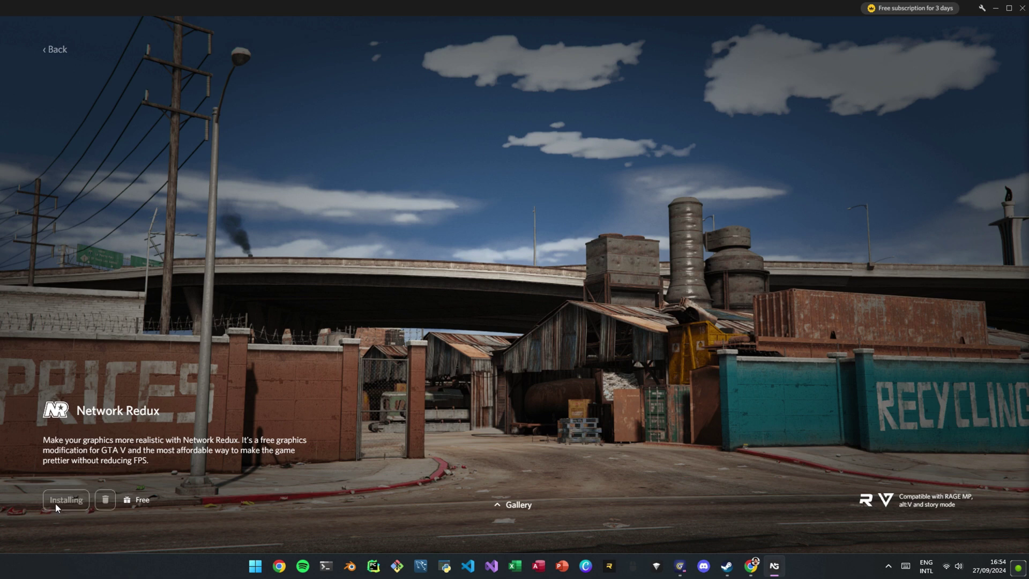
pyautogui.click(51, 50)
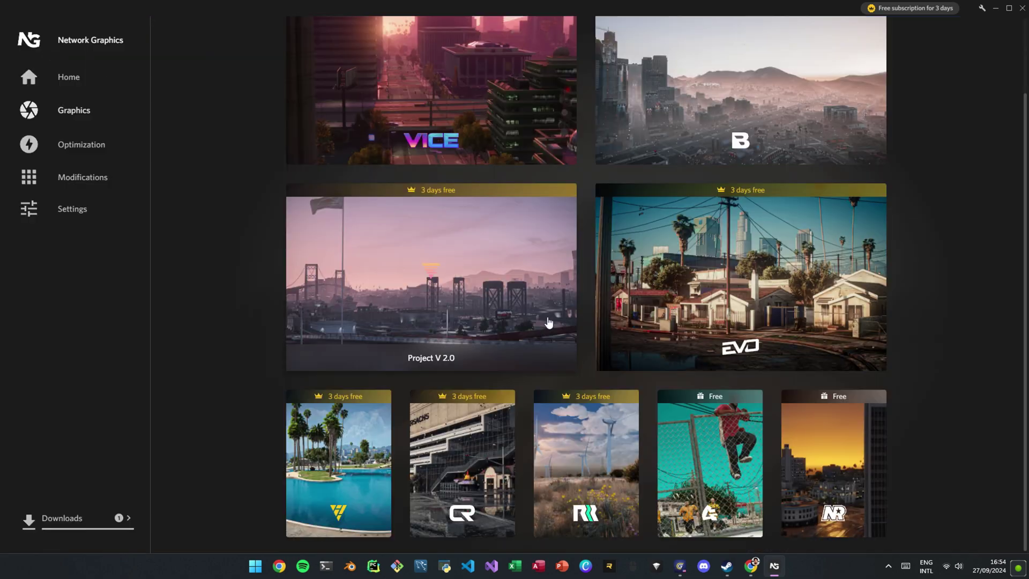
pyautogui.scroll(2, 482, 257)
pyautogui.scroll(-2, 361, 241)
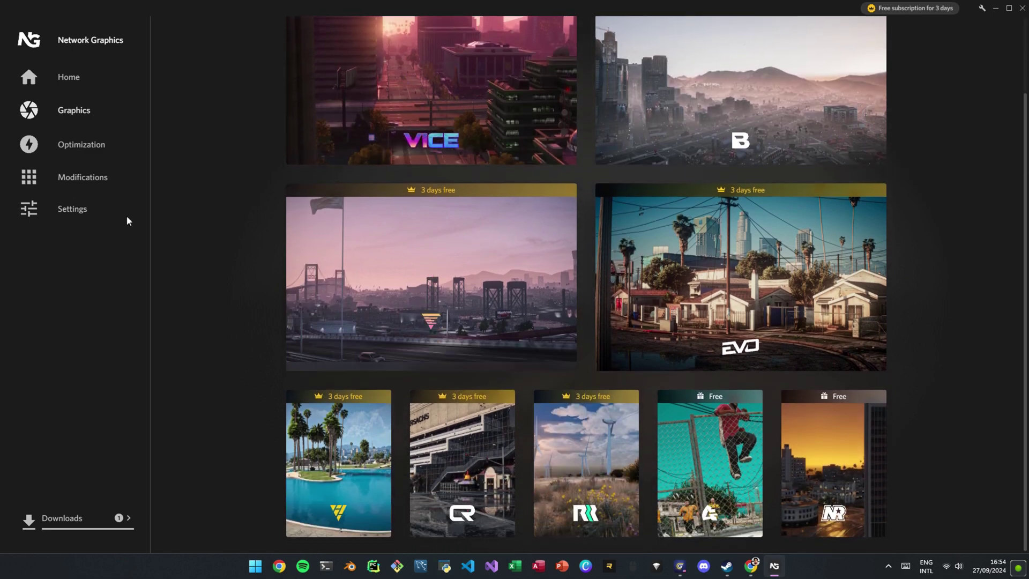
# - Set the Optimization graphics preset to High, keeping rain/snow and shadows on
pyautogui.click(80, 148)
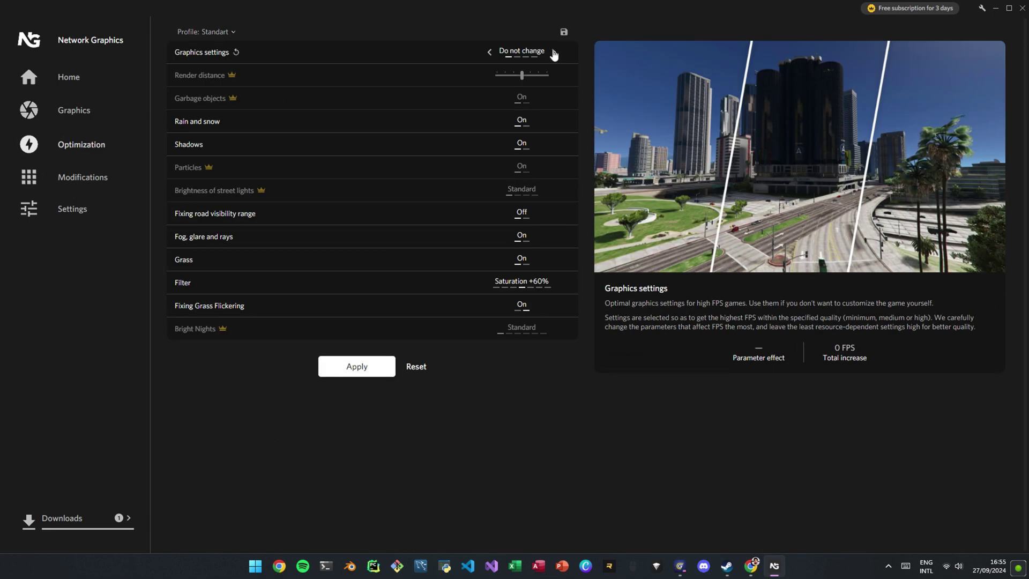
pyautogui.click(553, 52)
pyautogui.click(549, 54)
pyautogui.moveTo(530, 122)
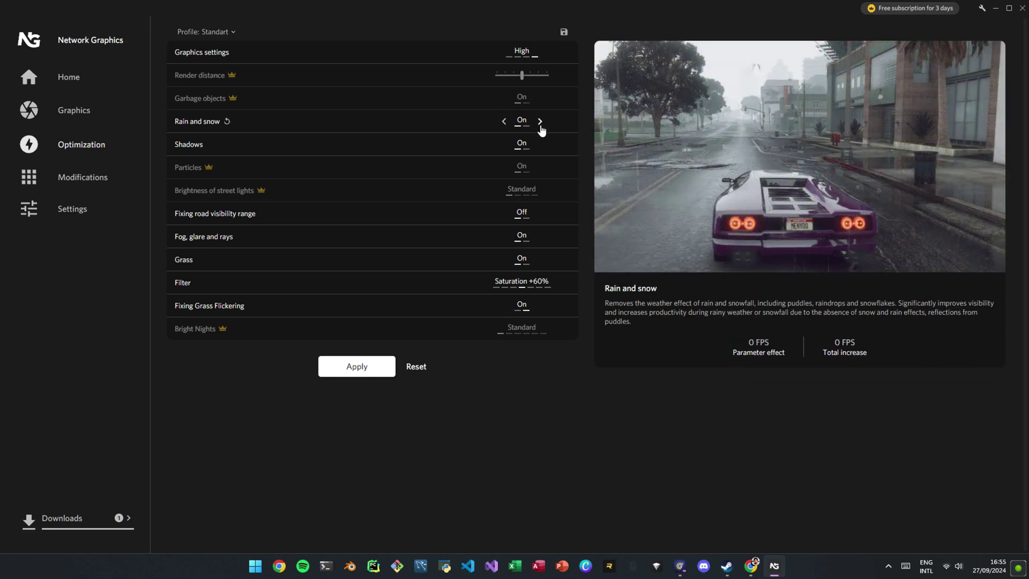
pyautogui.click(540, 121)
pyautogui.click(507, 122)
pyautogui.moveTo(521, 144)
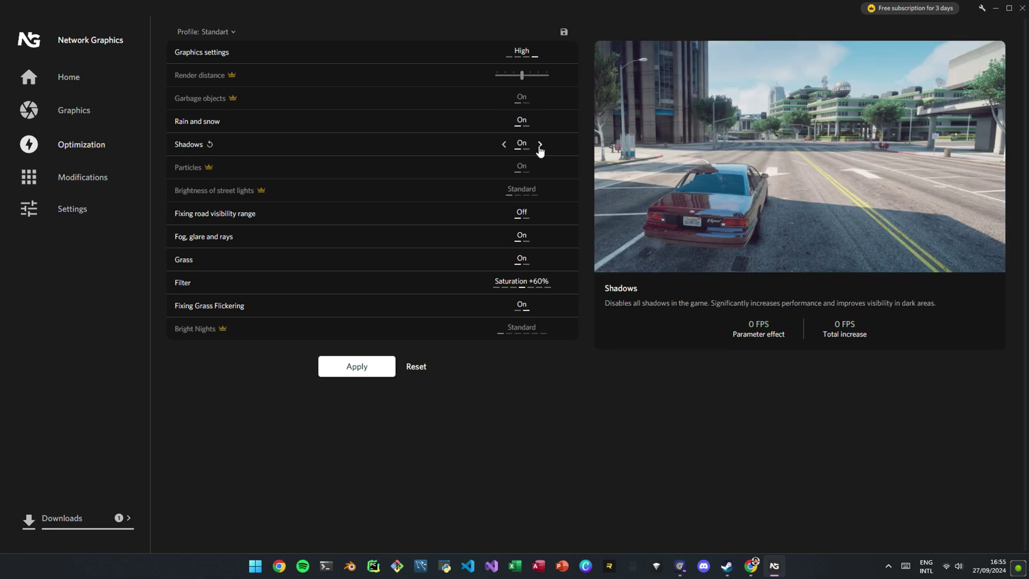
pyautogui.click(503, 148)
pyautogui.click(504, 146)
pyautogui.moveTo(539, 219)
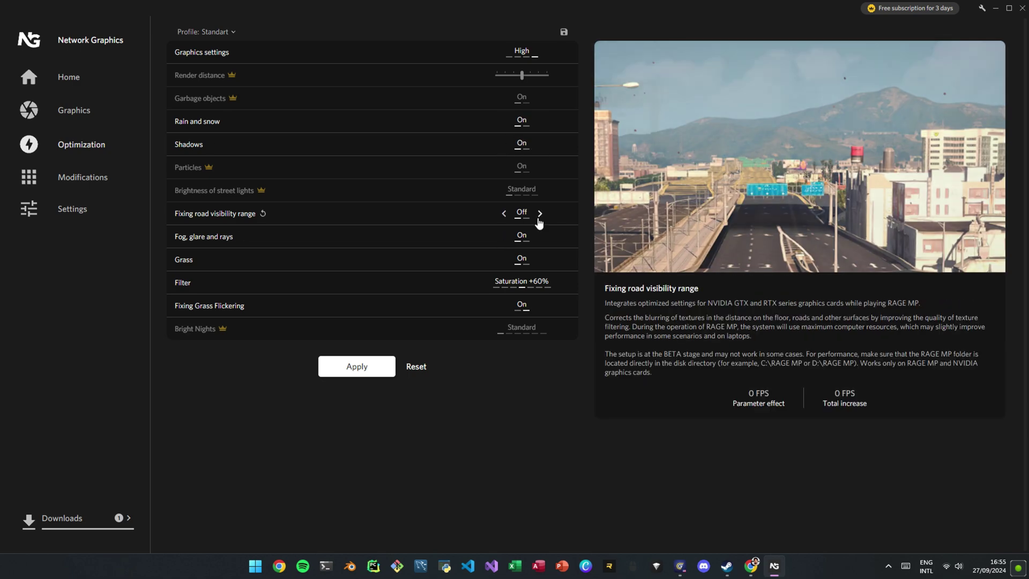
# - Turn the road visibility range fix on, choose the Saturation +60% filter, and apply
pyautogui.click(539, 215)
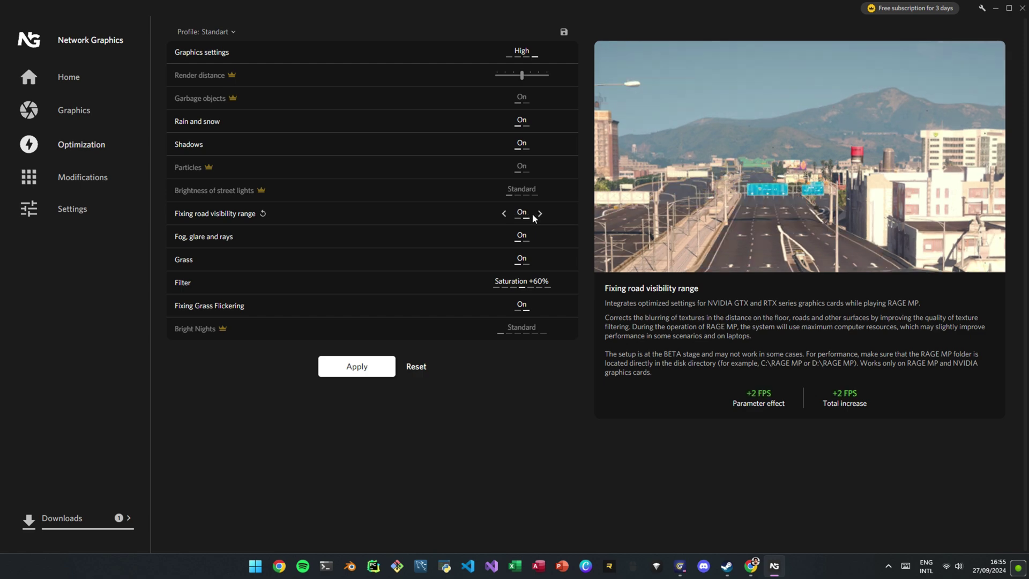
pyautogui.click(504, 216)
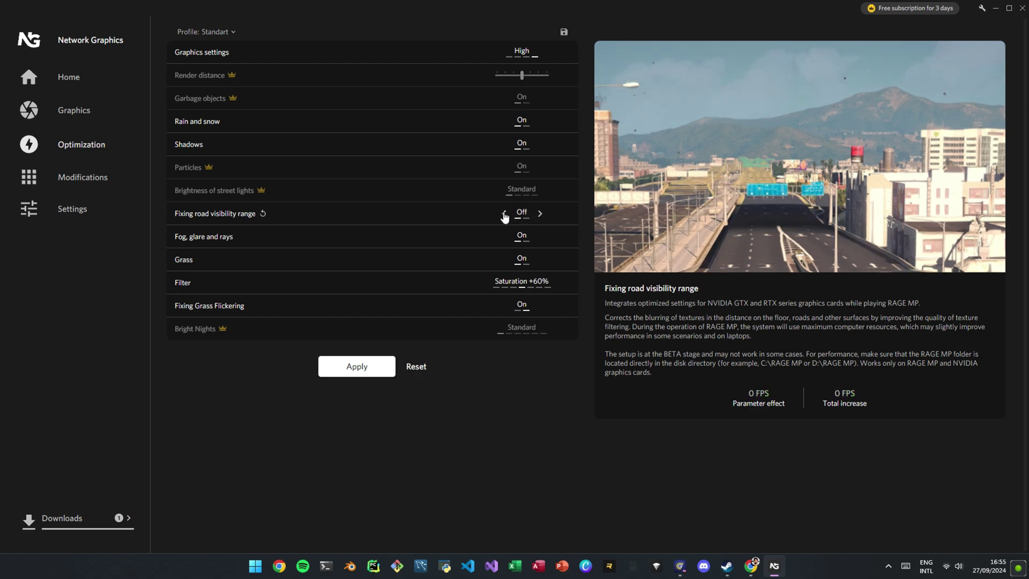
pyautogui.click(539, 215)
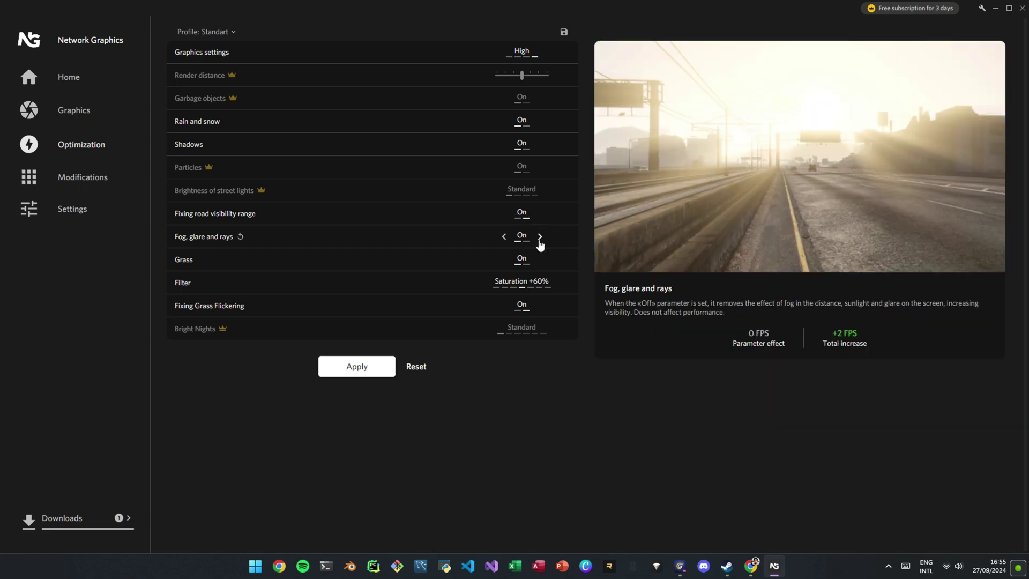
pyautogui.moveTo(498, 283)
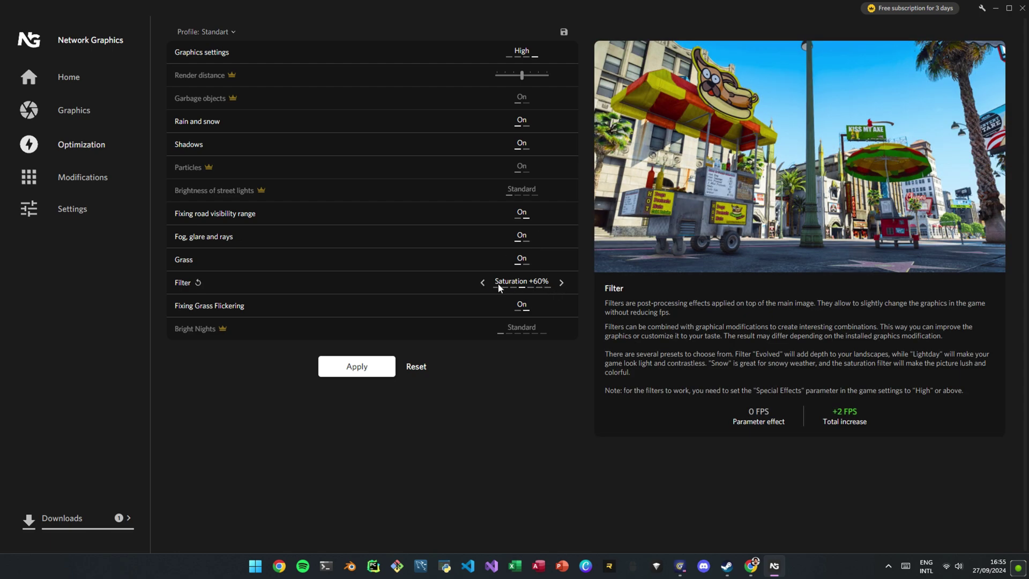
pyautogui.click(483, 283)
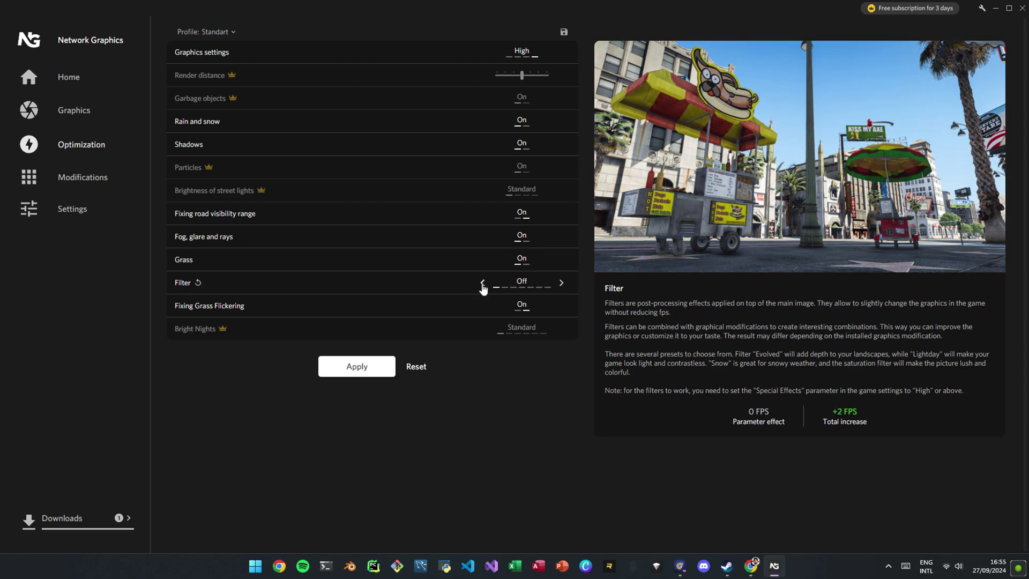
pyautogui.click(560, 282)
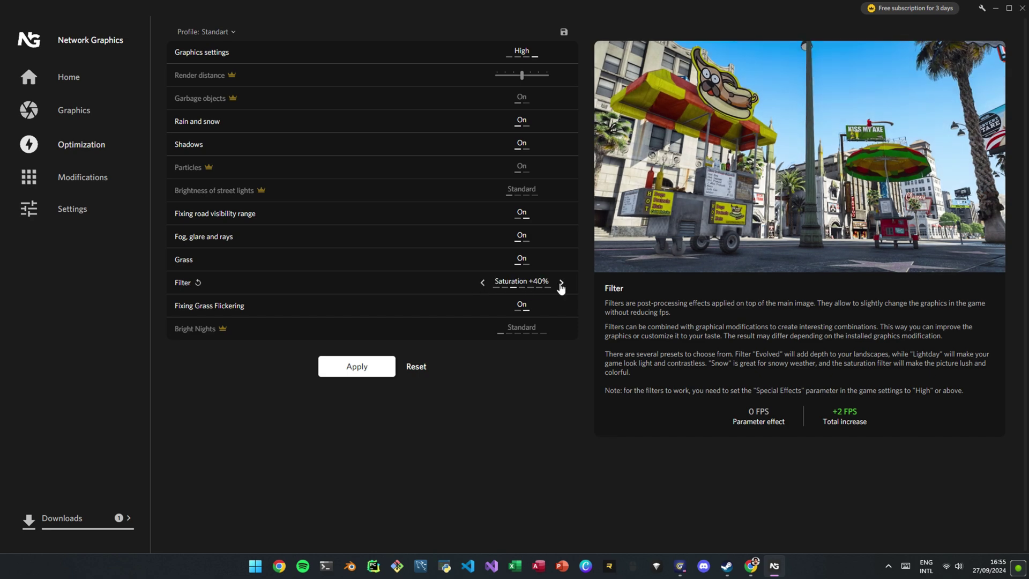
pyautogui.click(560, 284)
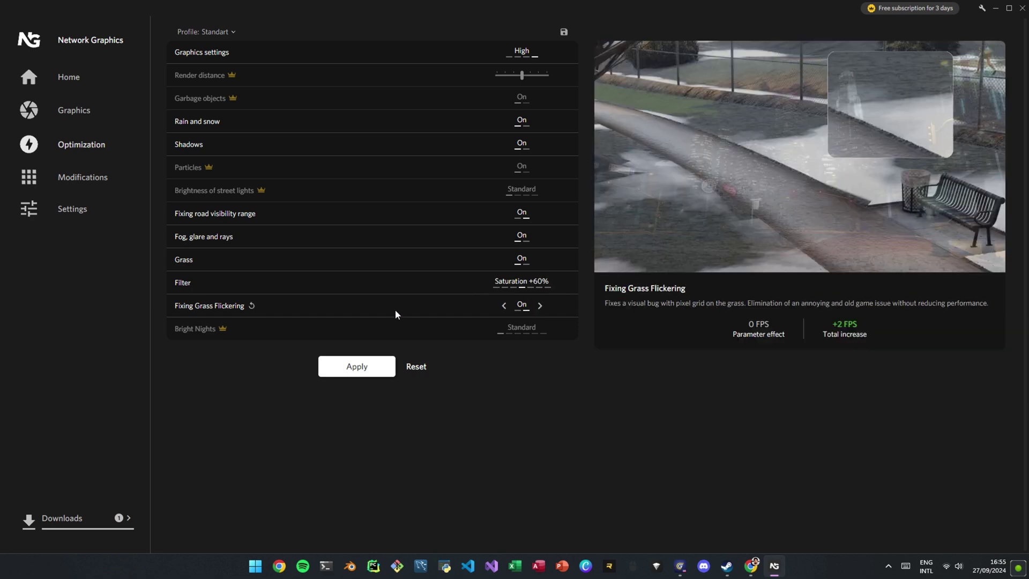
pyautogui.moveTo(370, 328)
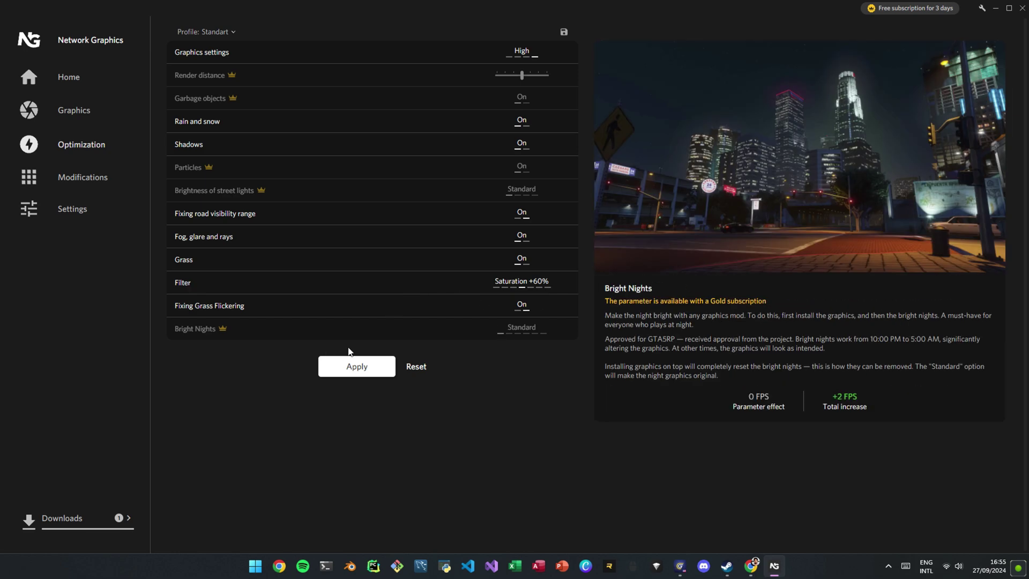
pyautogui.click(355, 366)
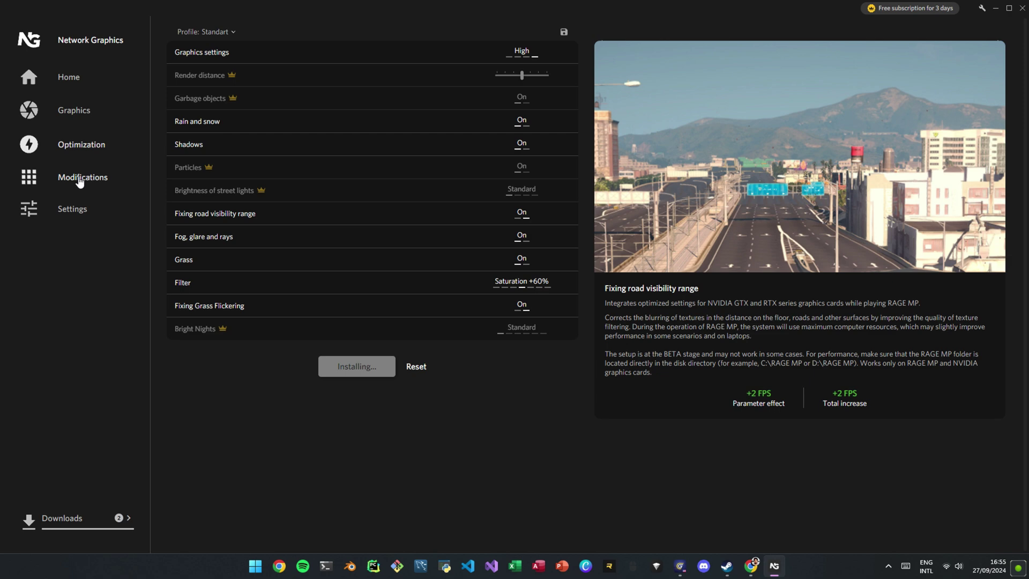
pyautogui.click(79, 182)
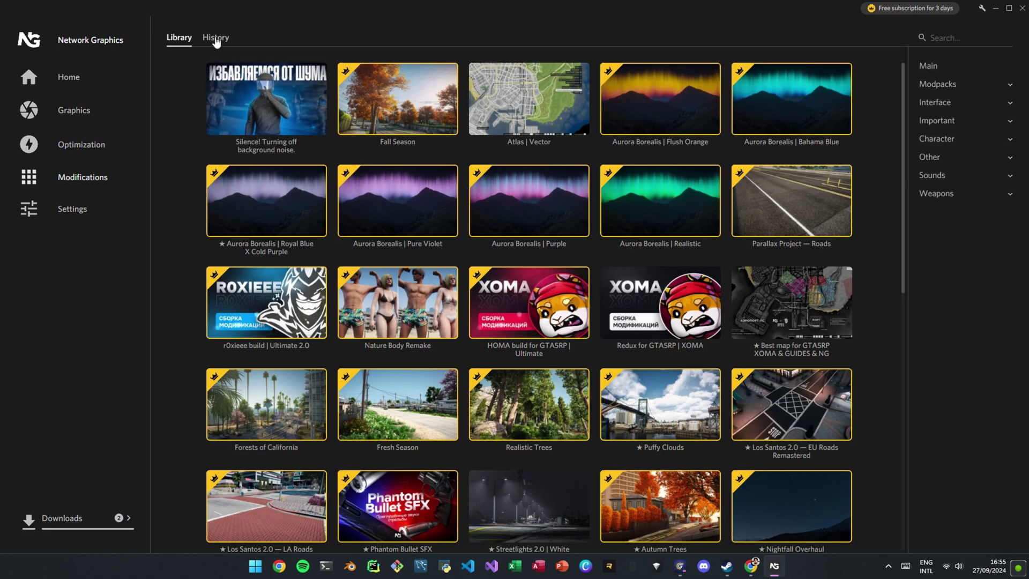
# - Expand Modpacks and Interface, preview the Satellite | Without grid map, then list Minimap layout mods
pyautogui.click(1011, 85)
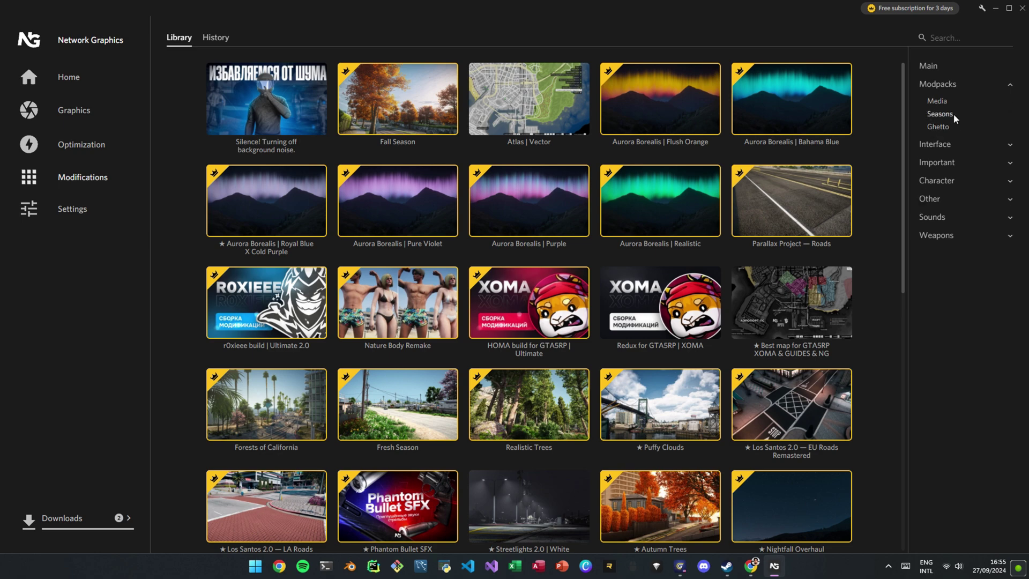
pyautogui.click(1010, 145)
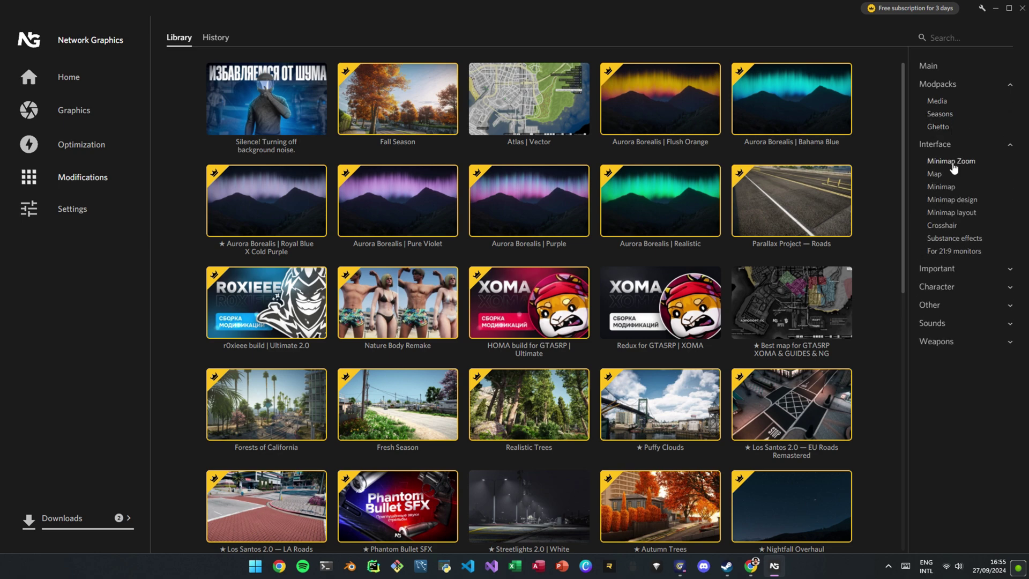
pyautogui.click(953, 163)
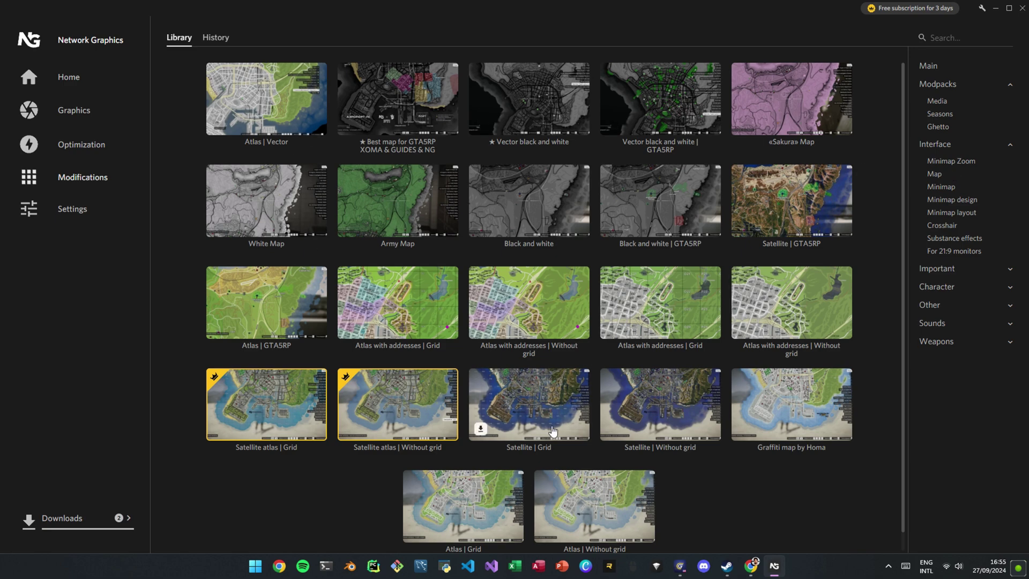
pyautogui.scroll(-1, 579, 414)
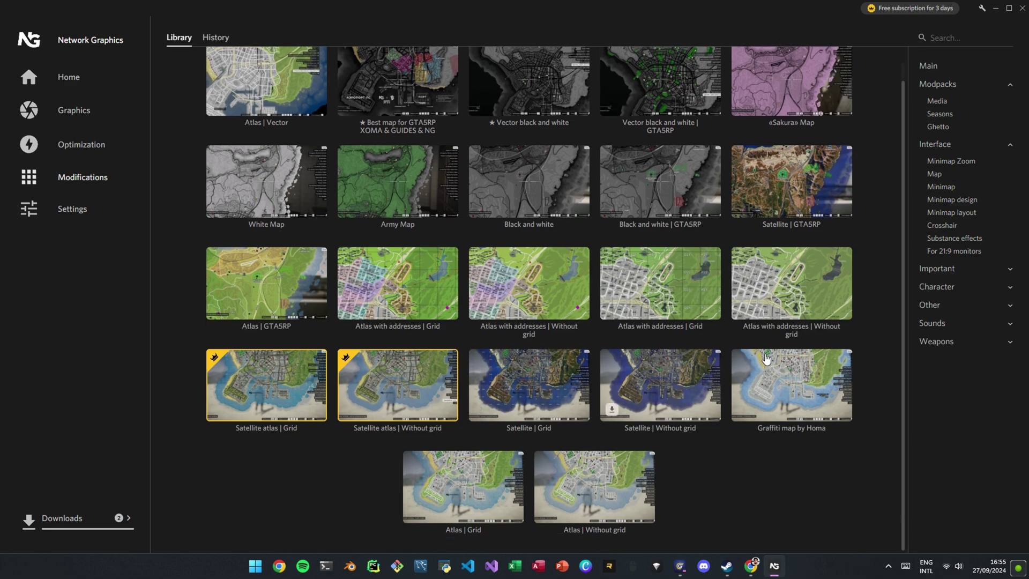
pyautogui.click(659, 381)
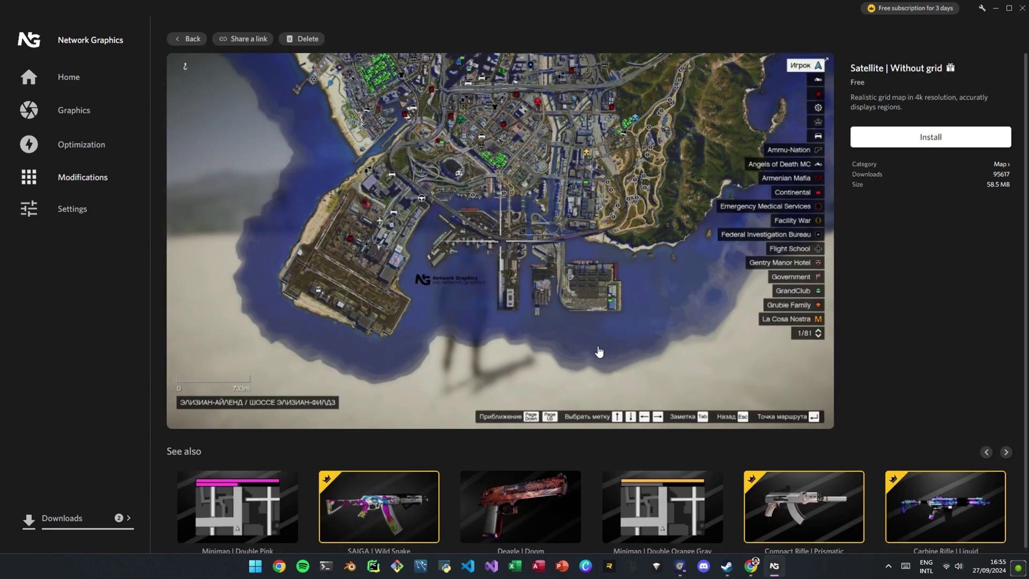
pyautogui.click(186, 40)
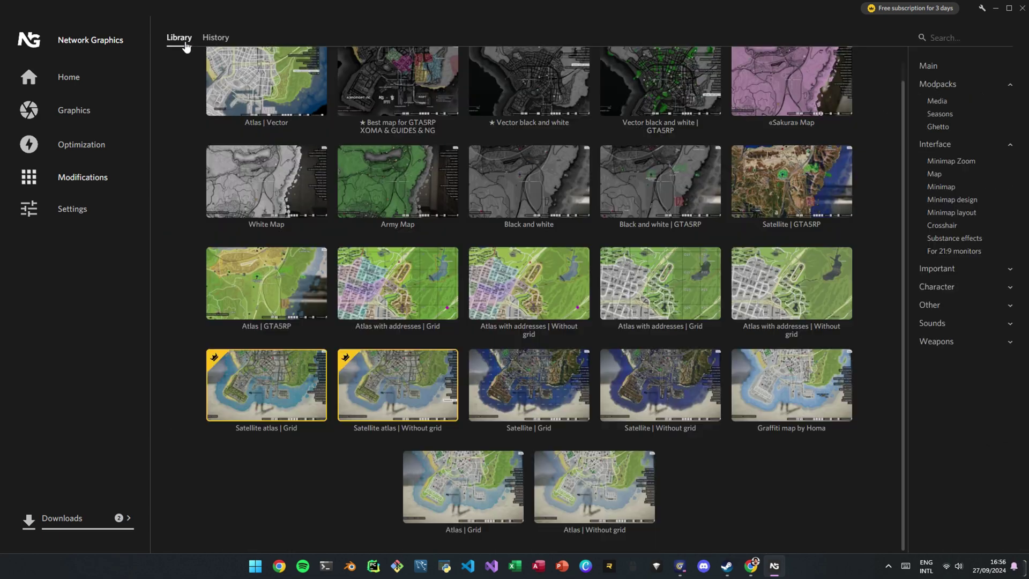
pyautogui.click(953, 201)
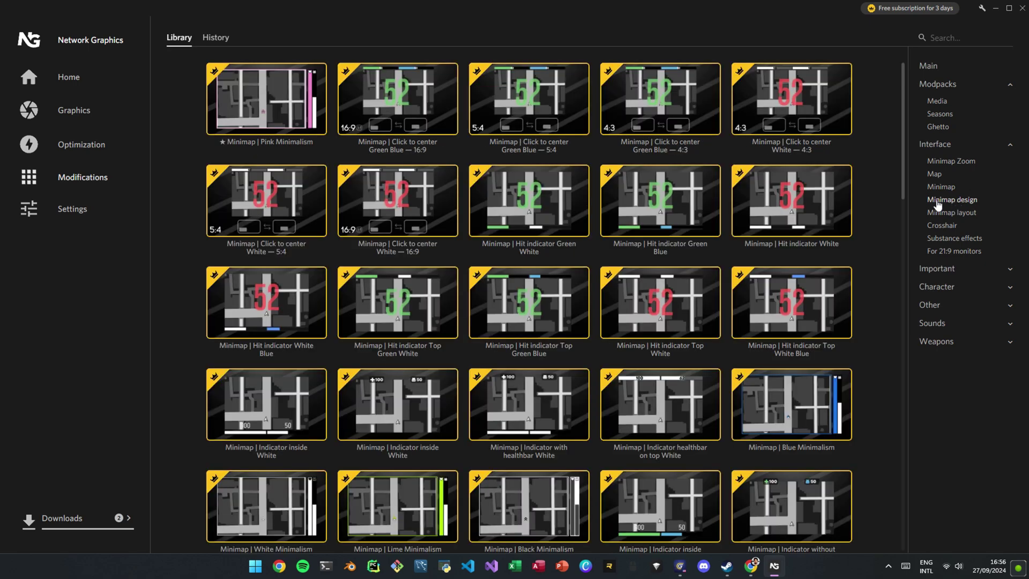
pyautogui.scroll(-6, 852, 298)
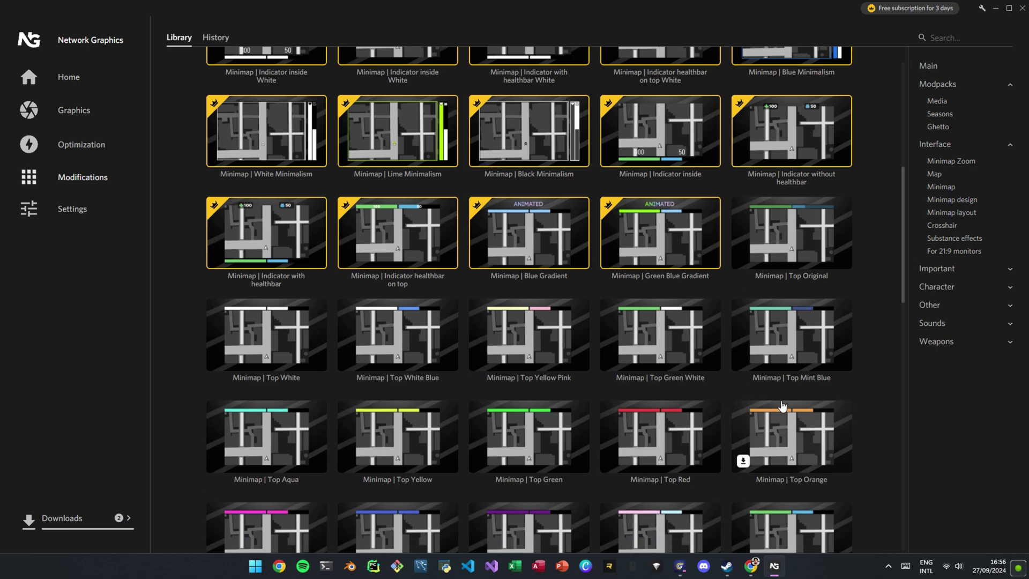
pyautogui.scroll(-2, 332, 340)
pyautogui.scroll(-1, 298, 306)
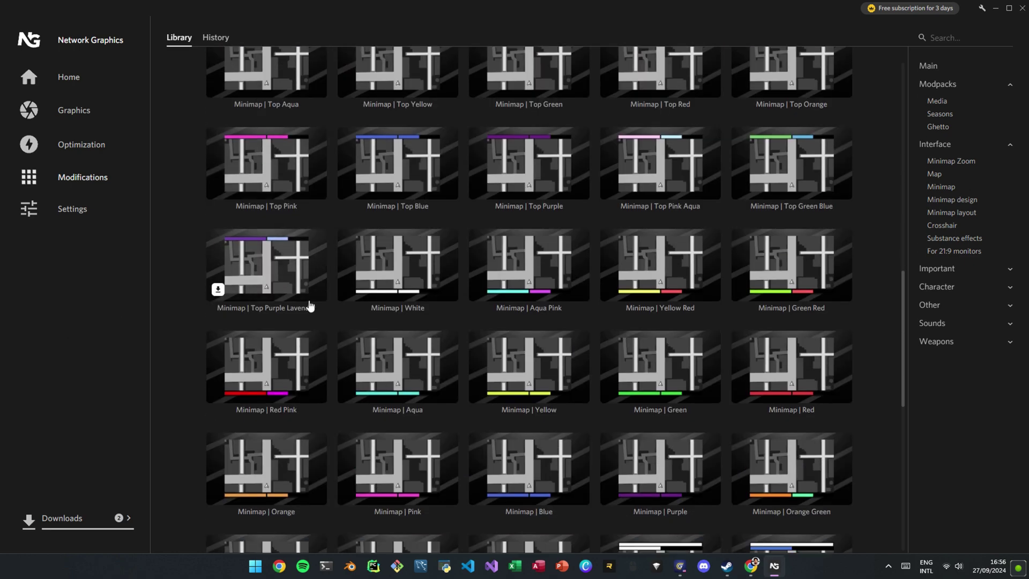
pyautogui.scroll(-2, 552, 356)
pyautogui.scroll(-2, 675, 350)
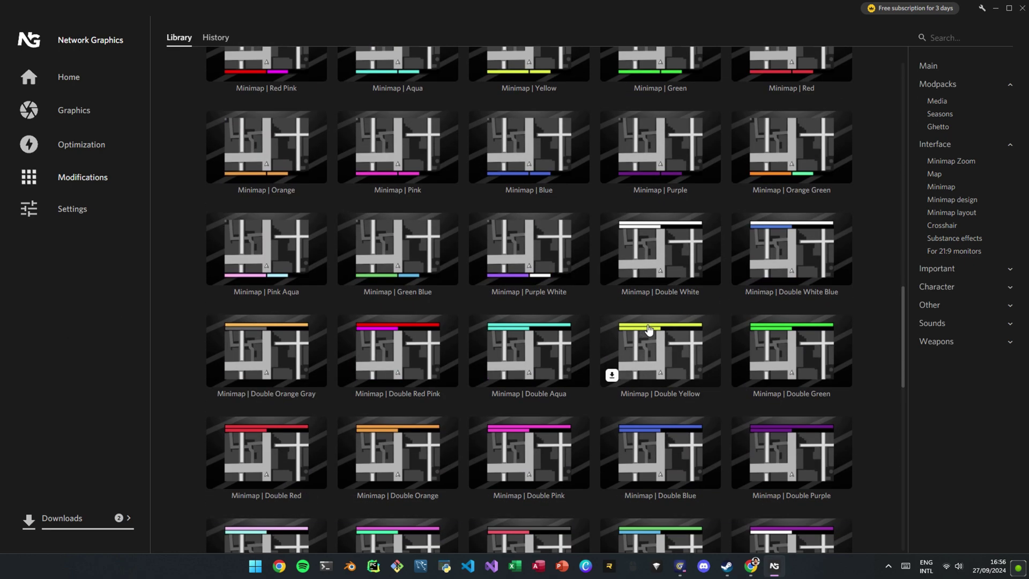
pyautogui.scroll(-2, 714, 351)
pyautogui.scroll(-1, 717, 289)
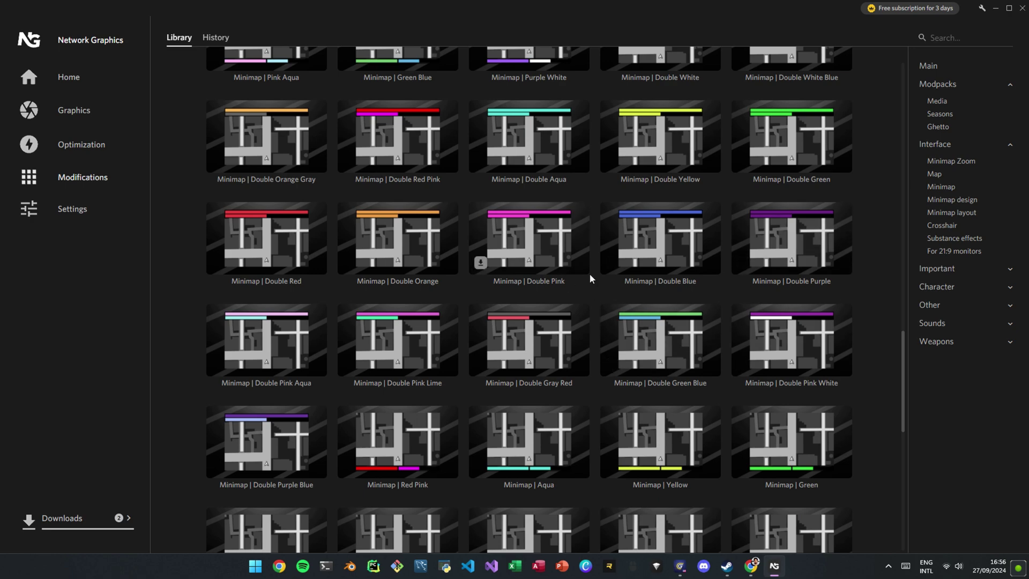
pyautogui.scroll(-3, 552, 350)
pyautogui.scroll(-3, 593, 338)
pyautogui.scroll(-2, 593, 338)
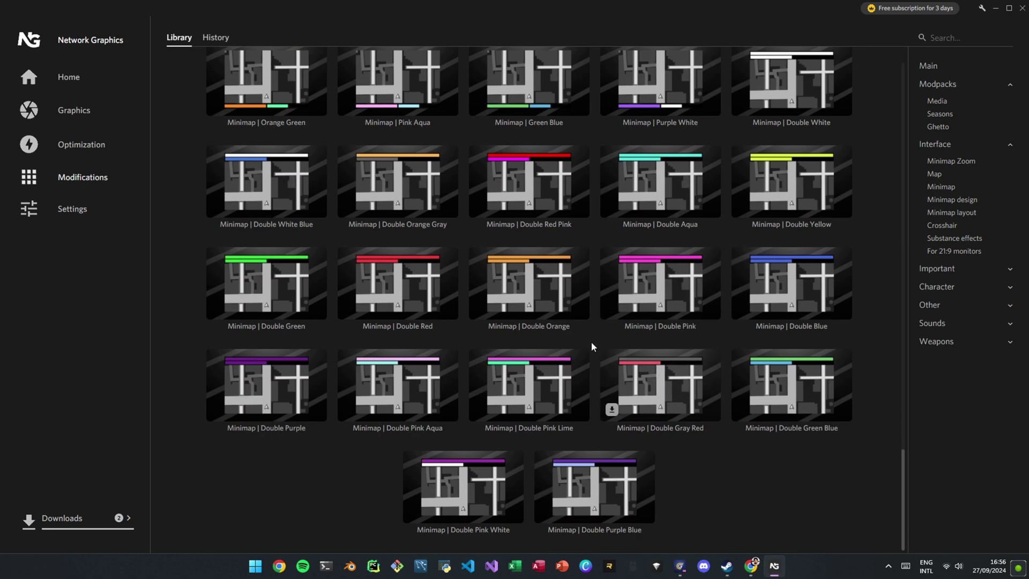
# - Browse the Crosshair and Substance effects mod lists, then expand the Important section
pyautogui.click(942, 226)
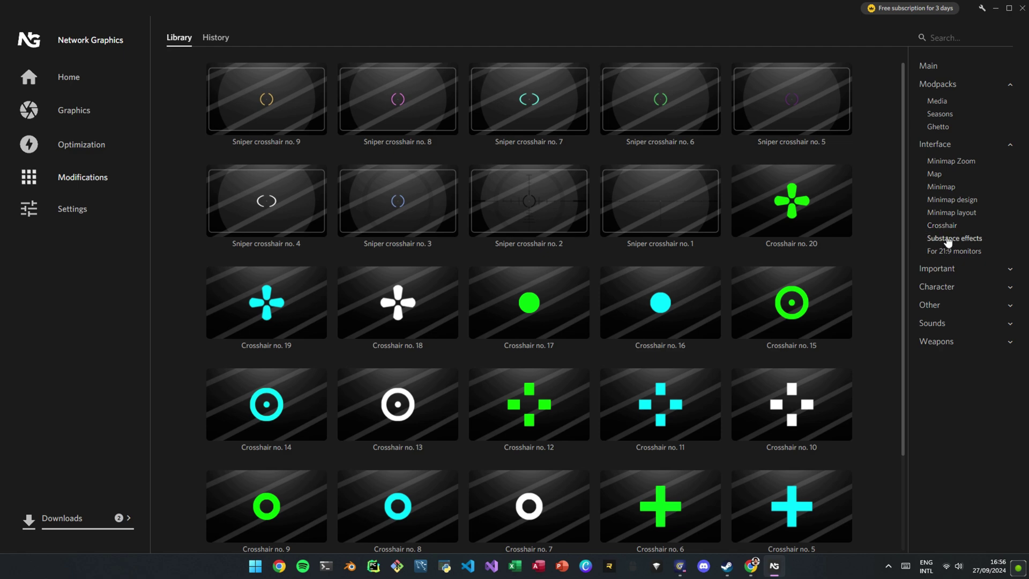
pyautogui.click(948, 240)
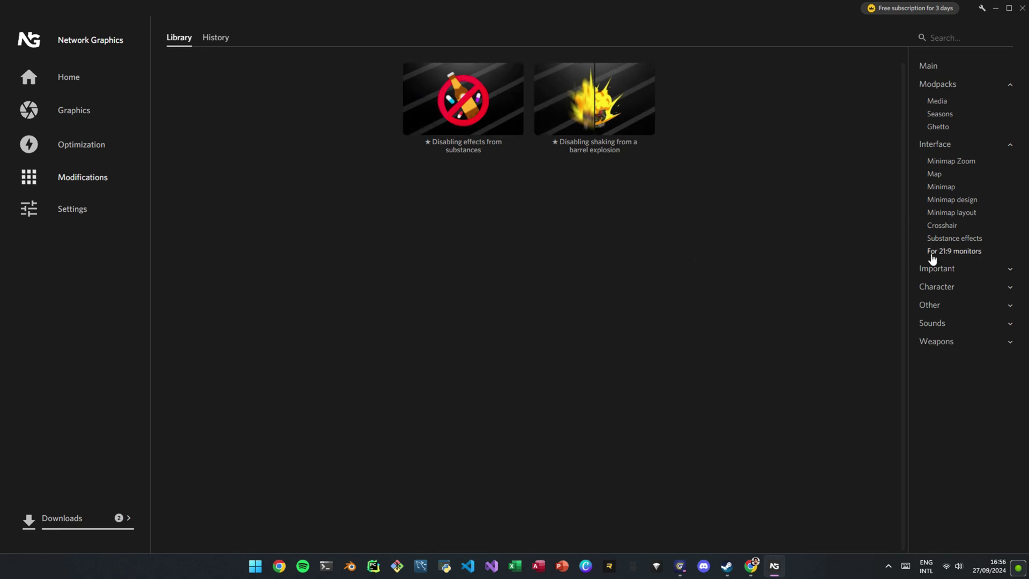
pyautogui.click(958, 271)
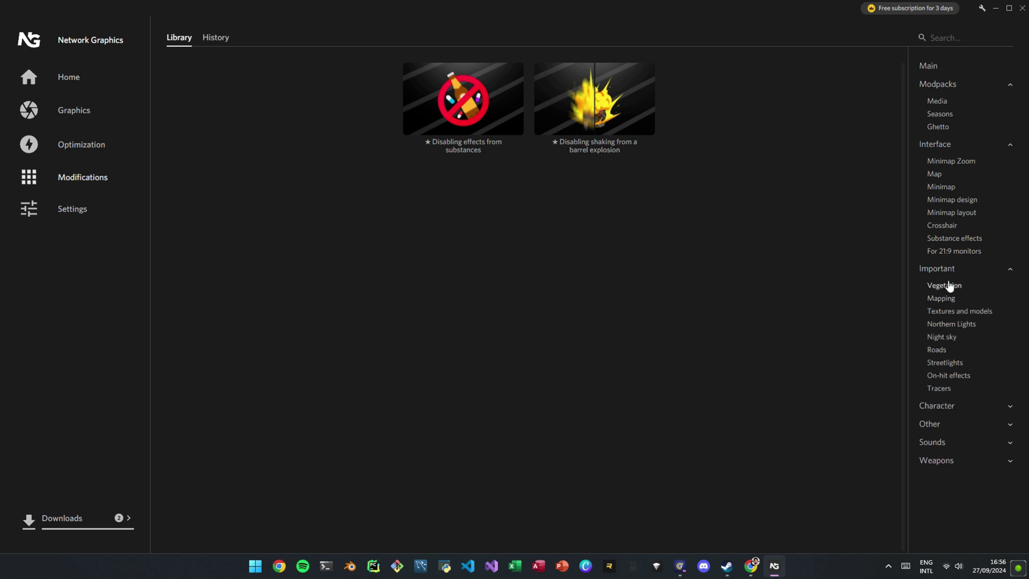
# - In Vegetation, view the Hanami Trees and Sakura Bloom preview images
pyautogui.click(945, 286)
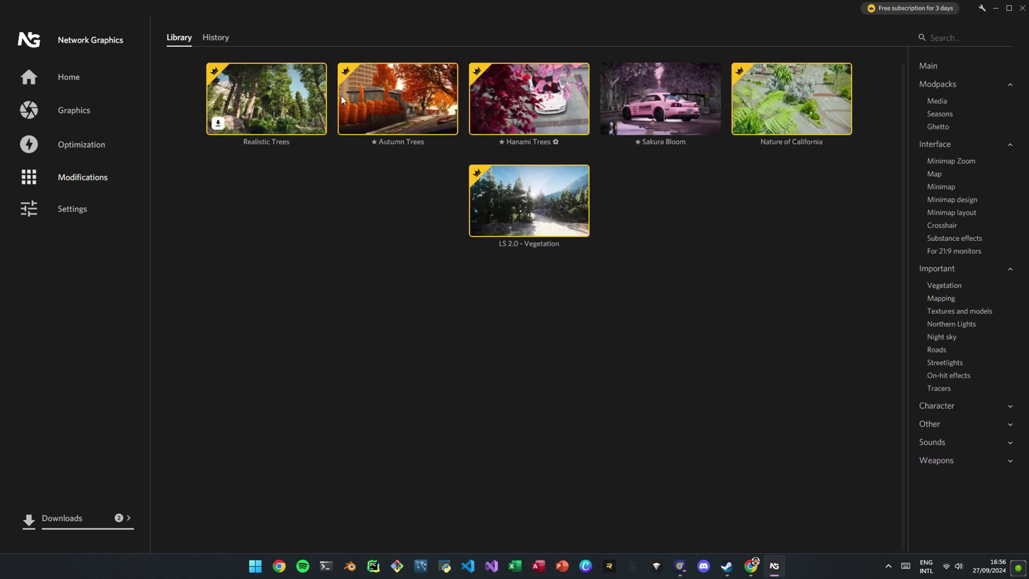
pyautogui.click(502, 109)
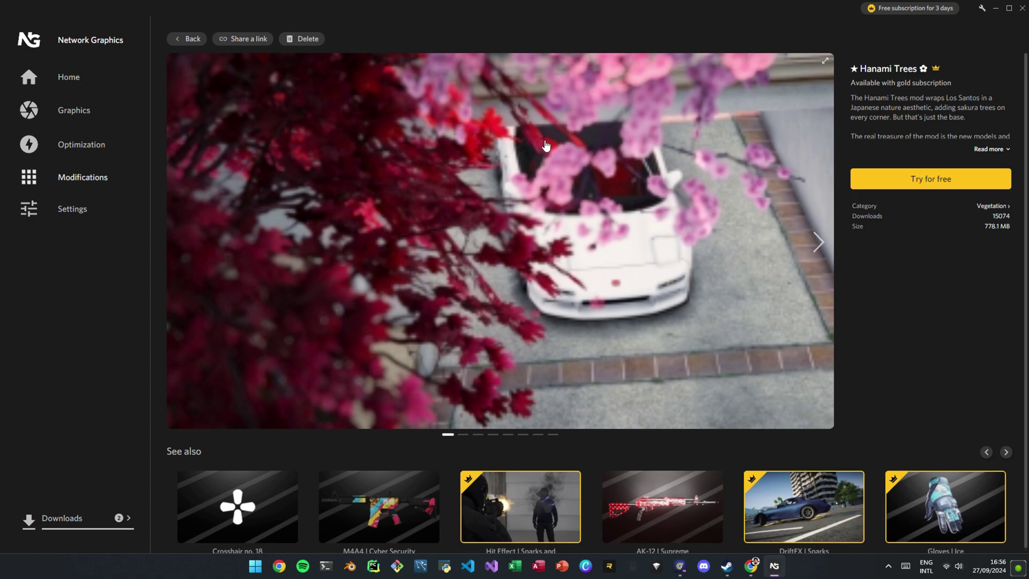
pyautogui.click(818, 241)
pyautogui.click(819, 242)
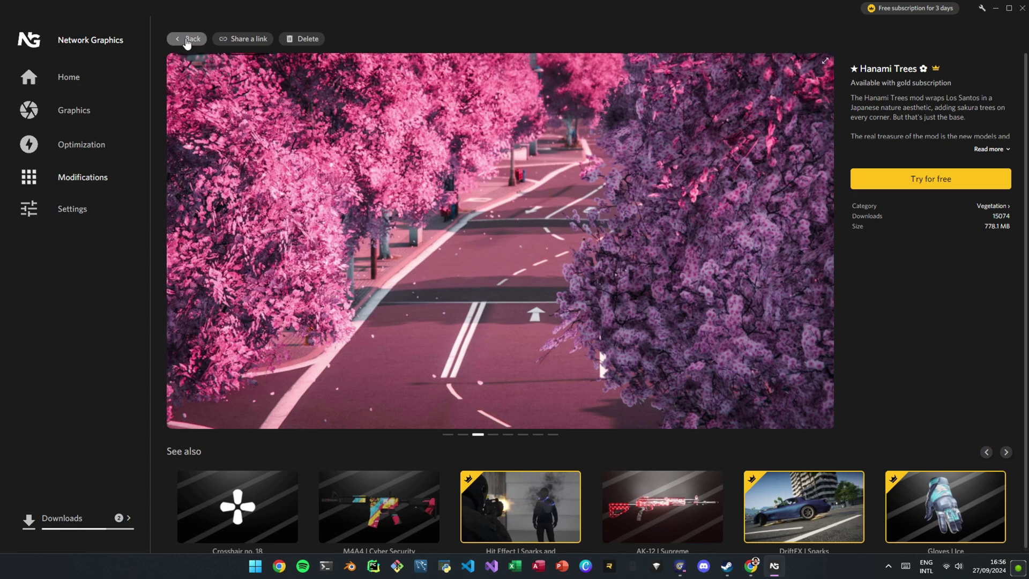
pyautogui.click(187, 38)
pyautogui.click(663, 103)
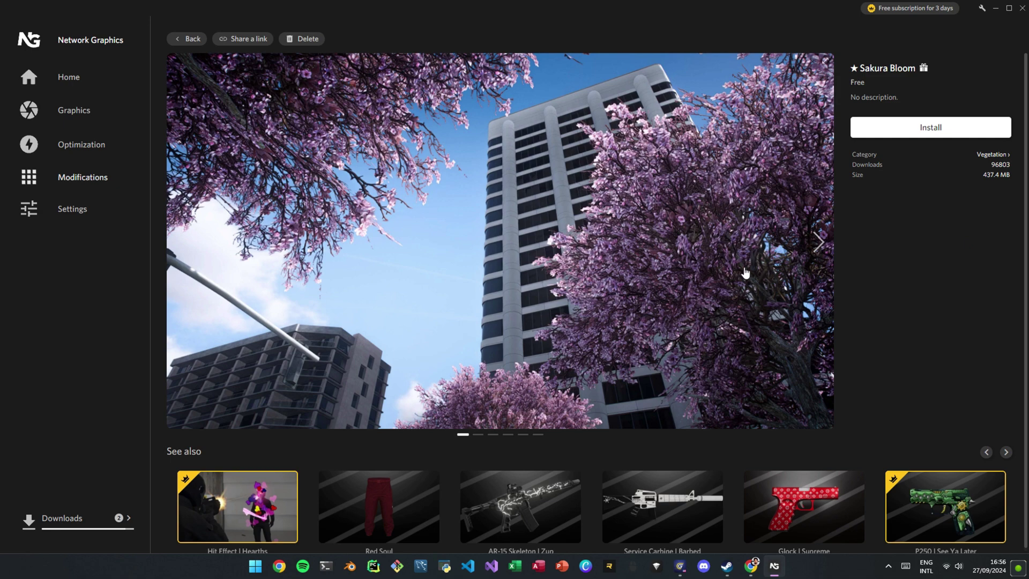
pyautogui.click(819, 240)
pyautogui.click(182, 39)
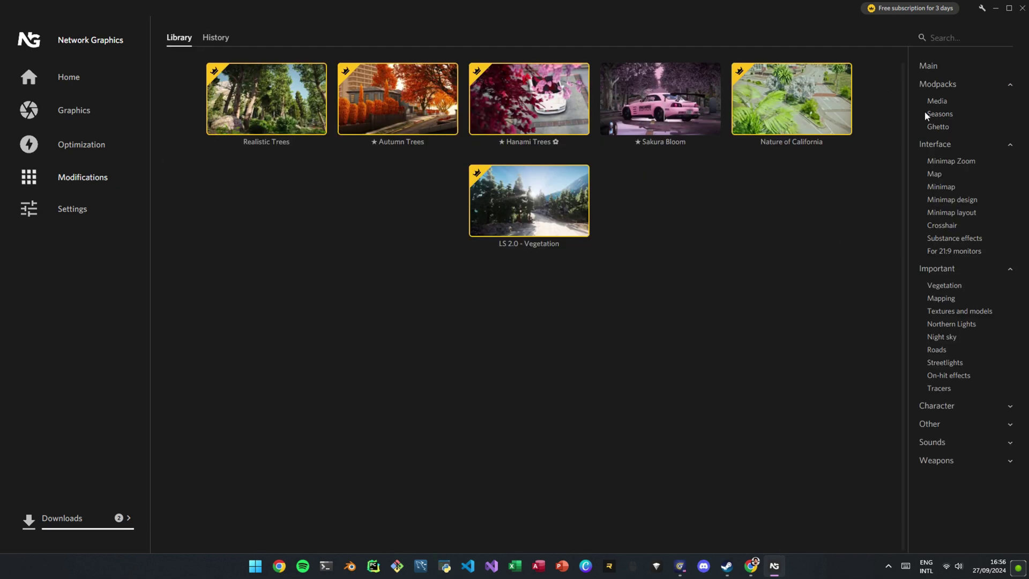
# - Browse Mapping, Textures and models, Northern Lights and Night sky, then view Space Engine
pyautogui.click(944, 301)
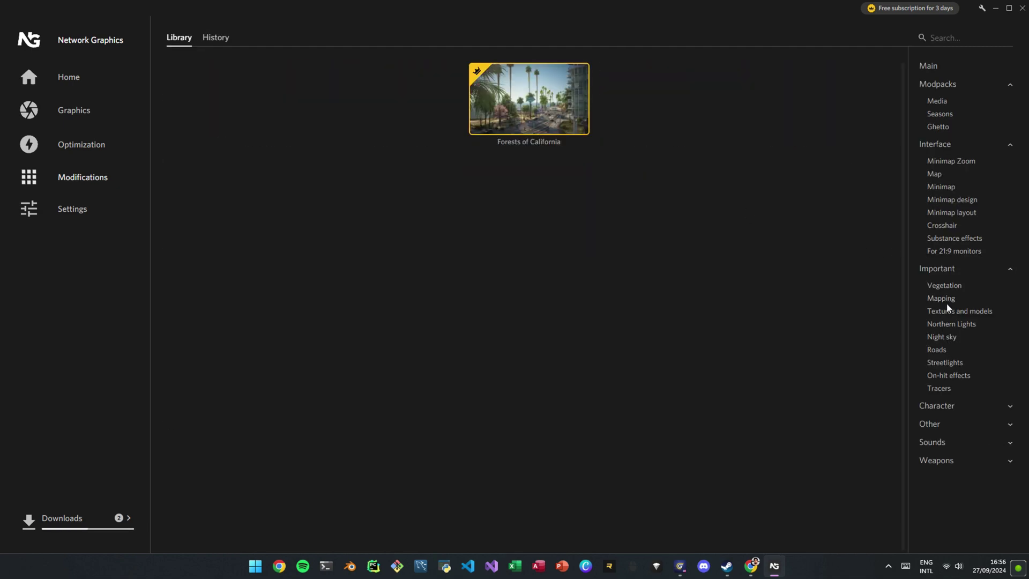
pyautogui.click(952, 316)
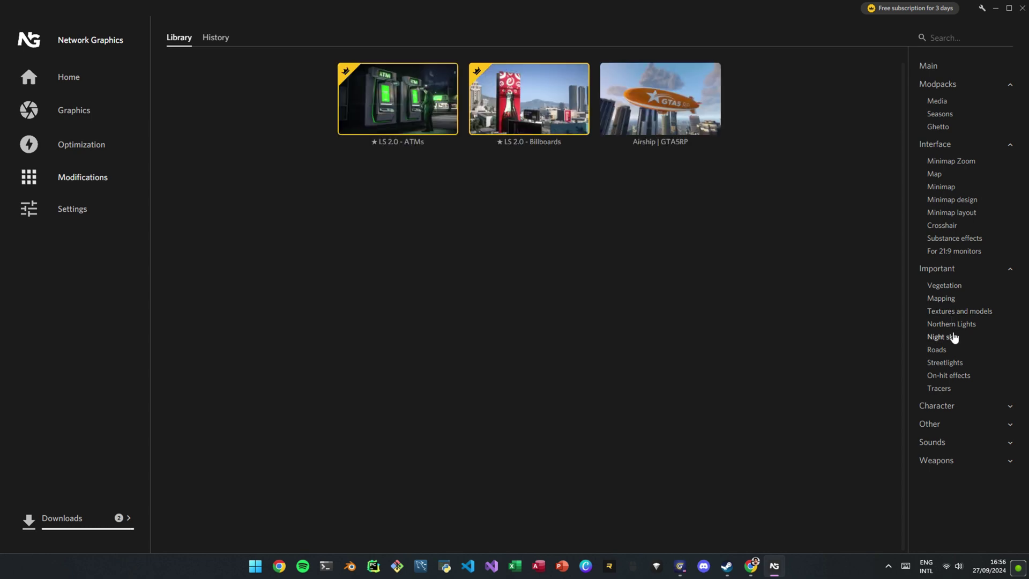
pyautogui.click(950, 326)
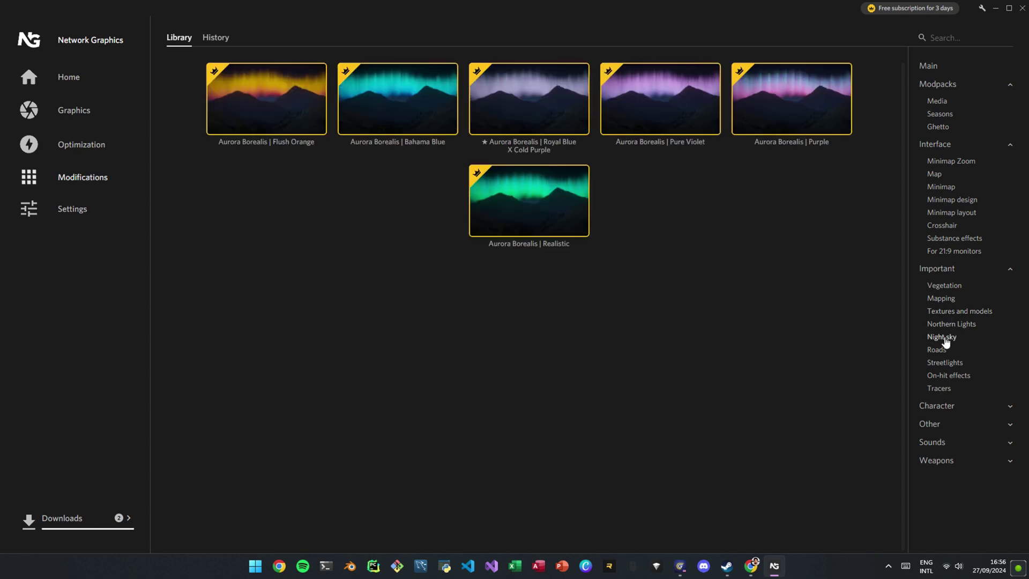
pyautogui.click(944, 339)
pyautogui.click(523, 106)
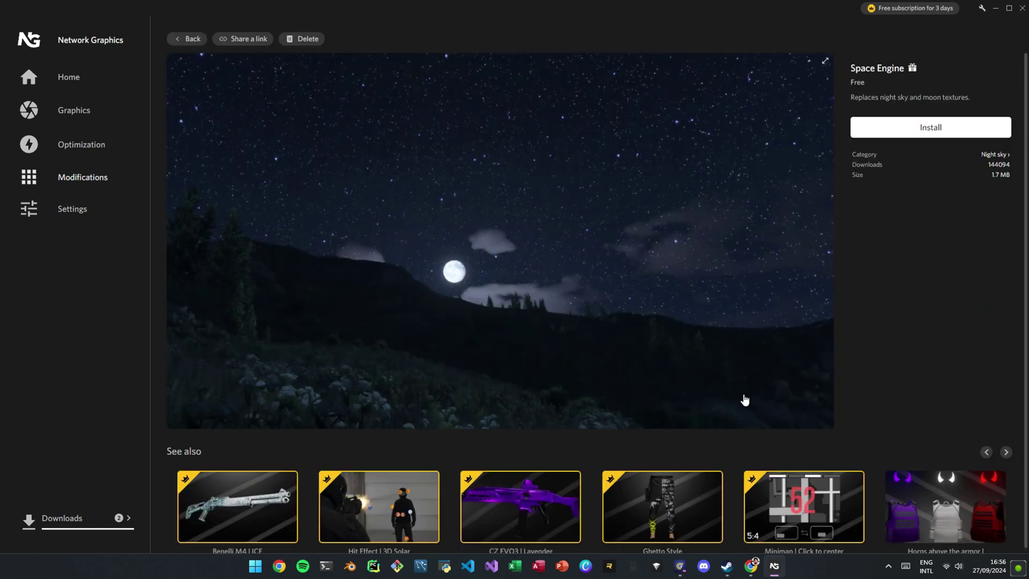
# - Preview the LA Roads and EU Roads mod details from the roads grid
pyautogui.click(187, 39)
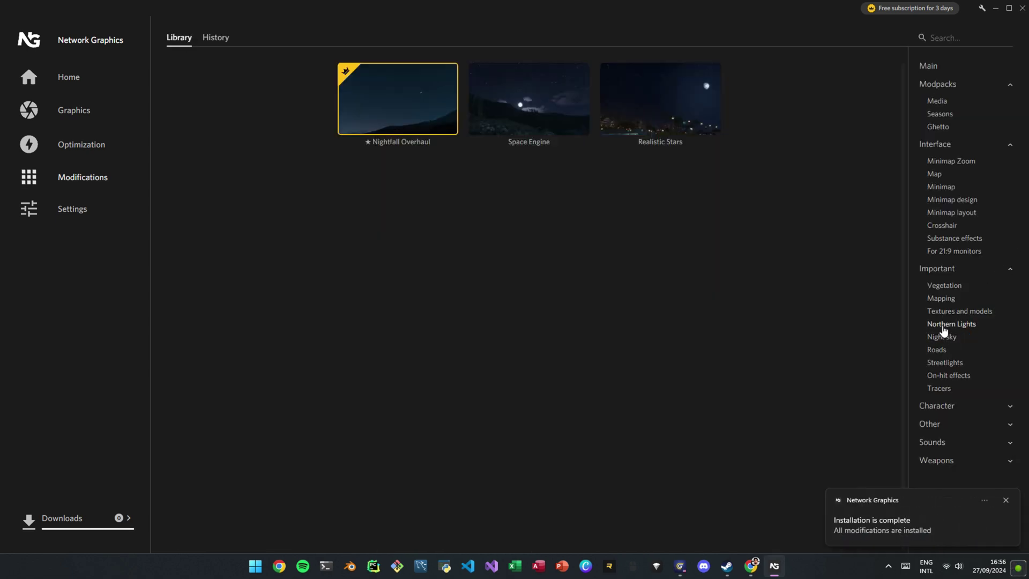
pyautogui.click(937, 349)
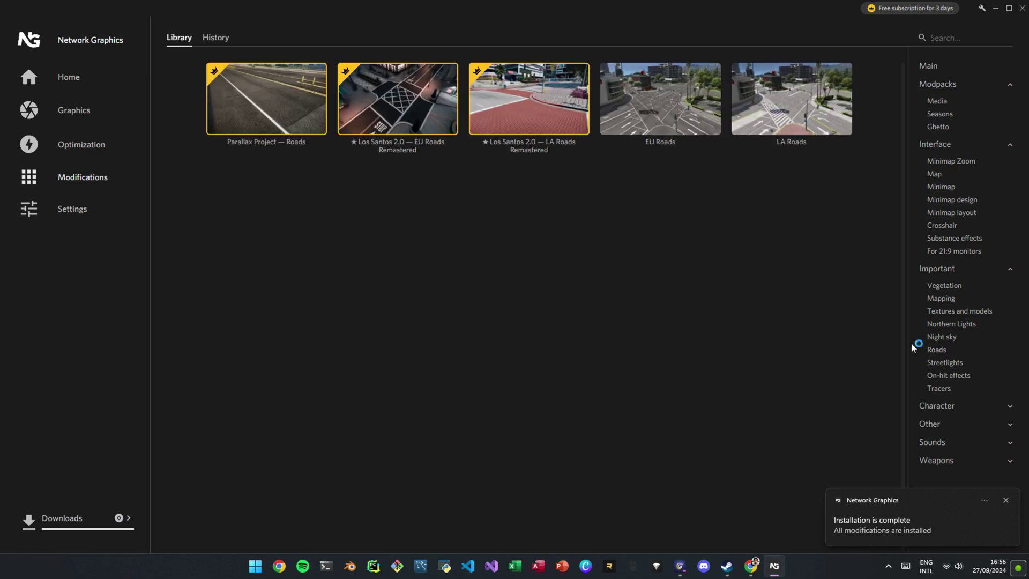
pyautogui.click(744, 123)
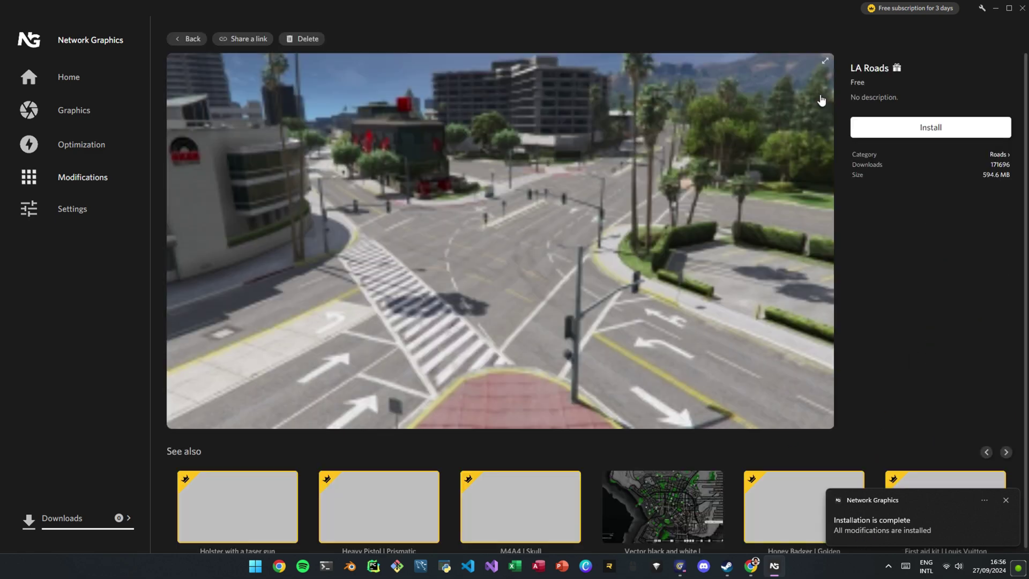
pyautogui.click(186, 38)
pyautogui.click(613, 119)
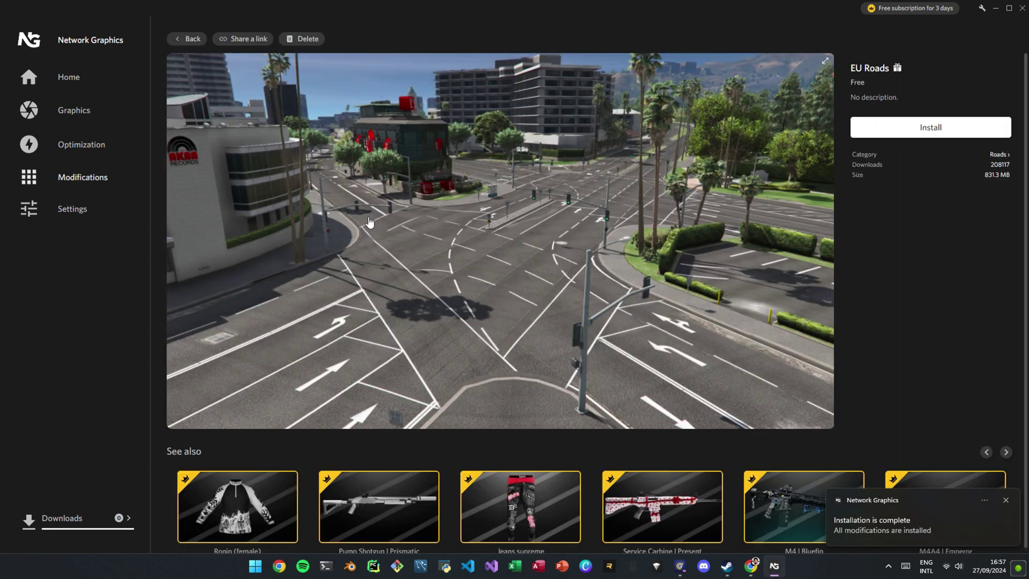
pyautogui.click(189, 40)
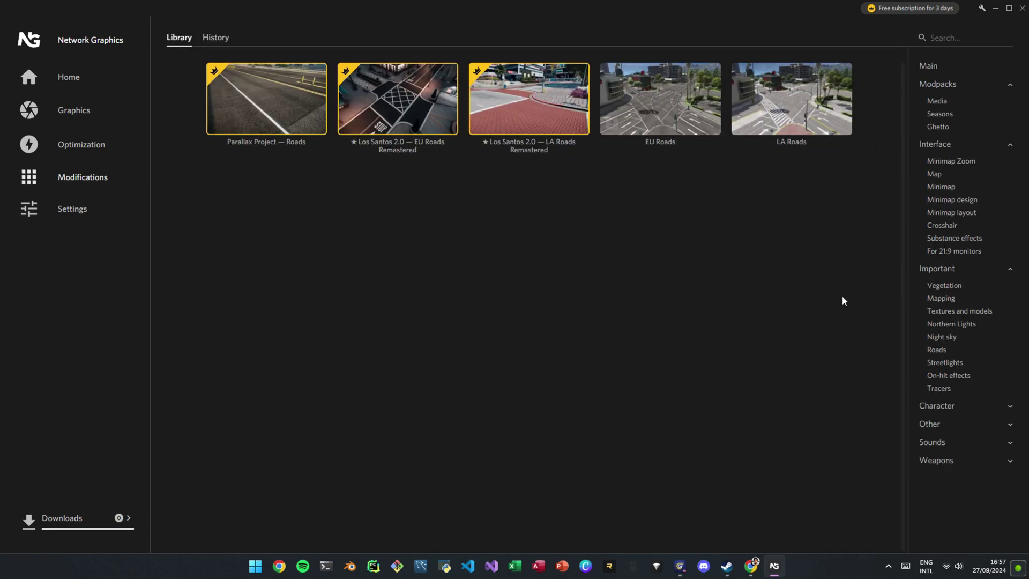
# - Open Streetlights and preview the Streetlights 2.0 Purple and Red variants
pyautogui.click(945, 364)
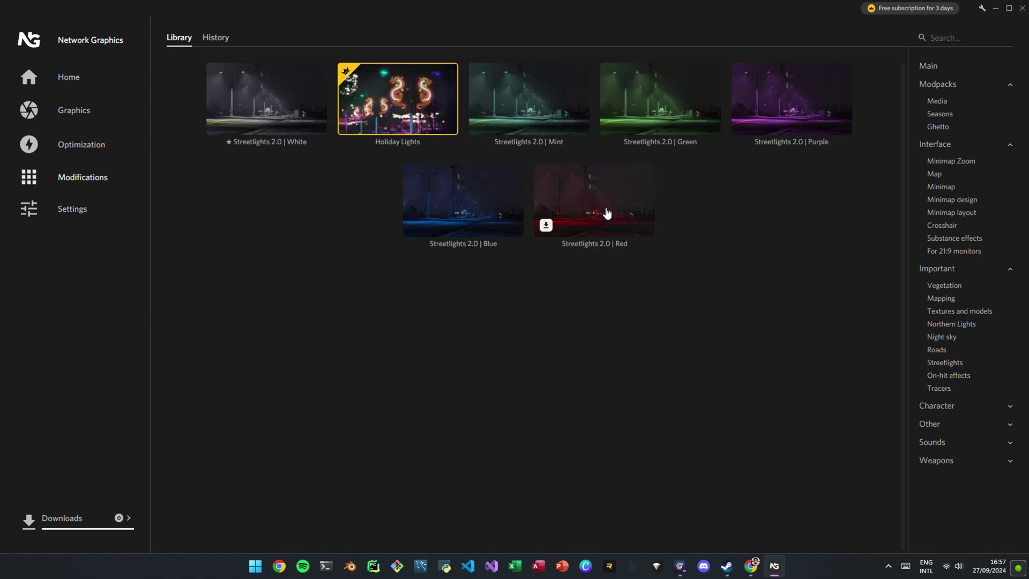
pyautogui.click(798, 121)
pyautogui.click(819, 242)
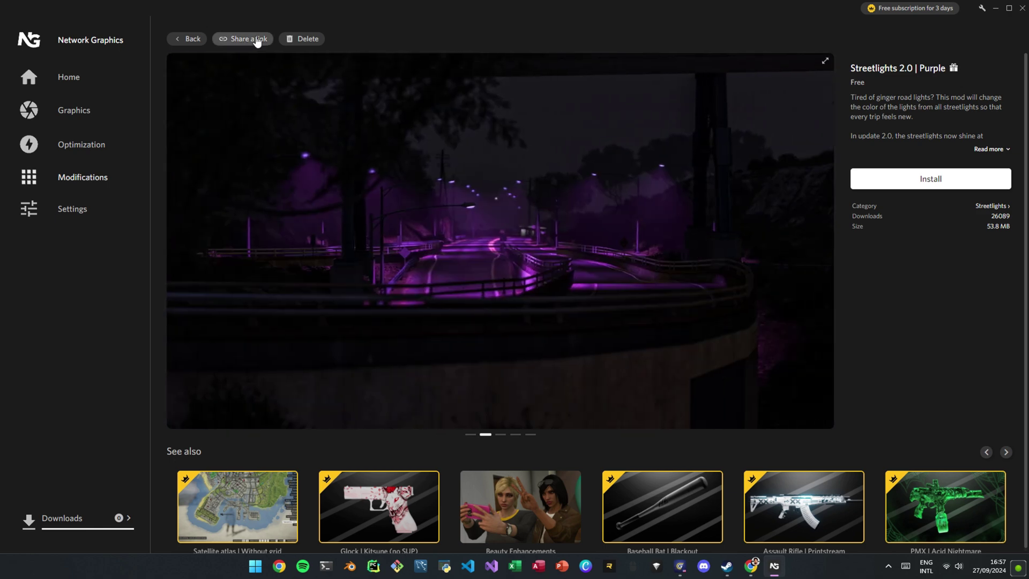
pyautogui.click(187, 38)
pyautogui.click(594, 201)
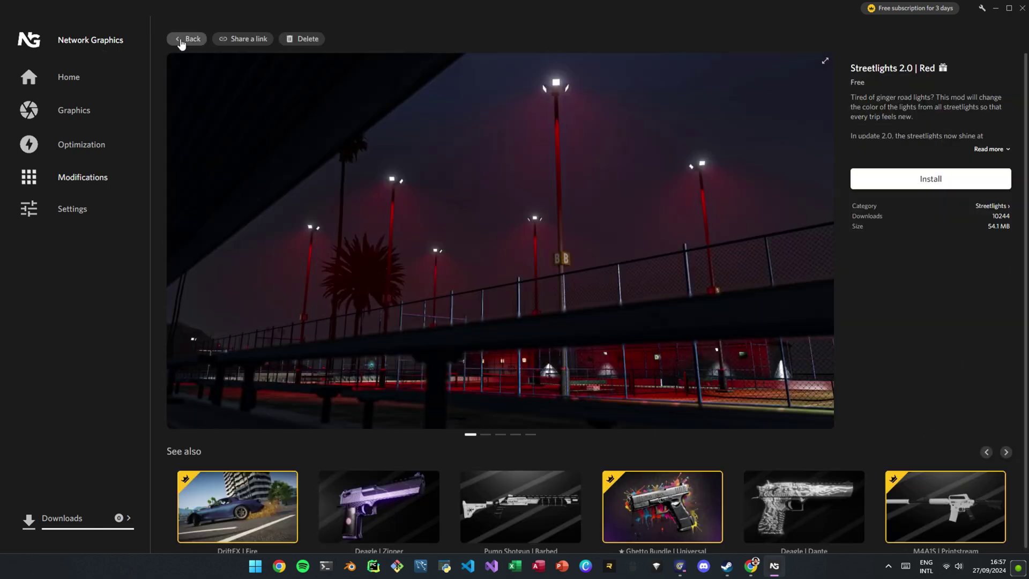
pyautogui.click(189, 40)
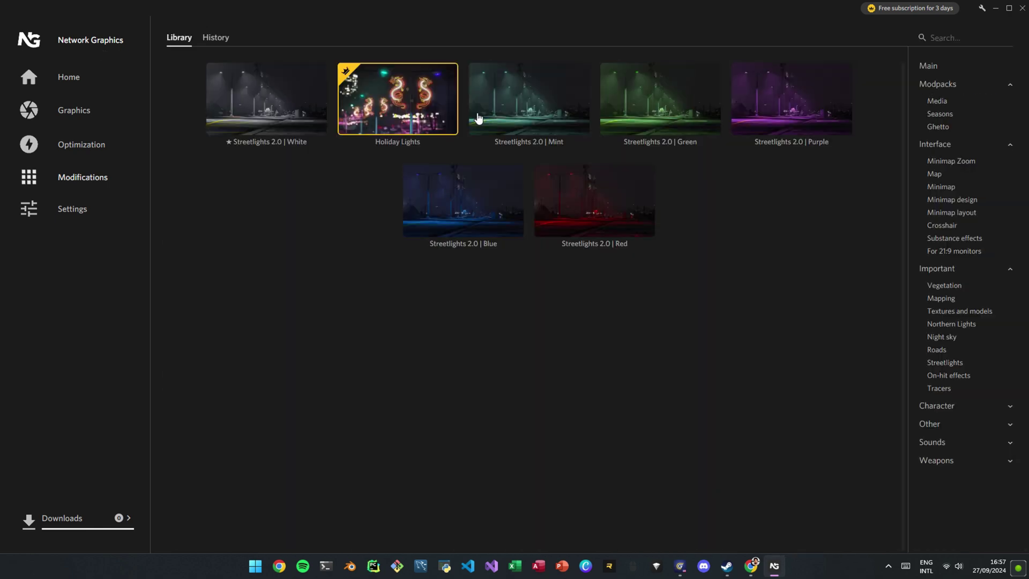
# - Preview Hit Effect | Money and Hit Effect | Water from the on-hit effects grid
pyautogui.click(949, 374)
pyautogui.scroll(-3, 813, 417)
pyautogui.scroll(-3, 812, 417)
pyautogui.scroll(-2, 813, 417)
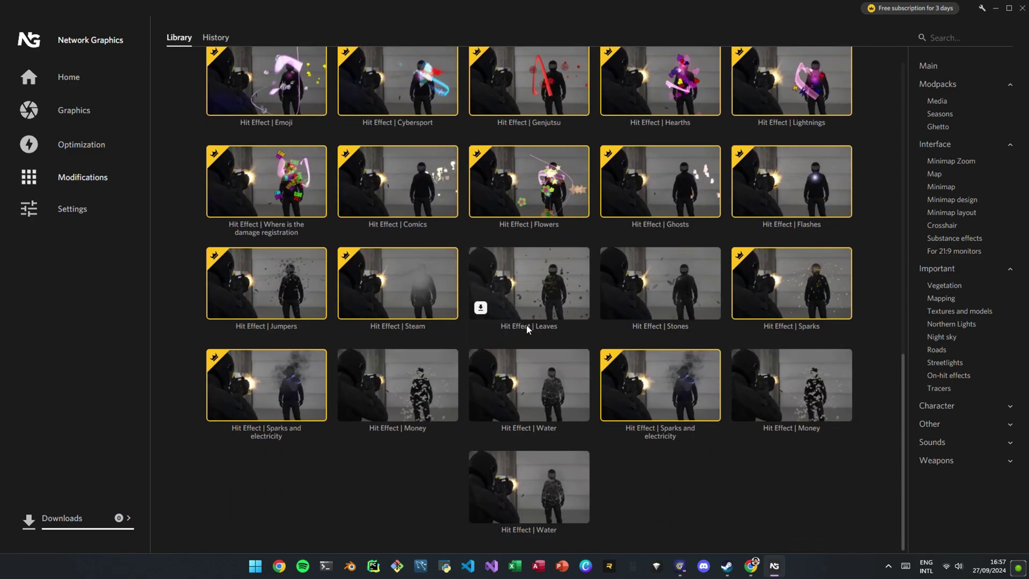
pyautogui.click(395, 385)
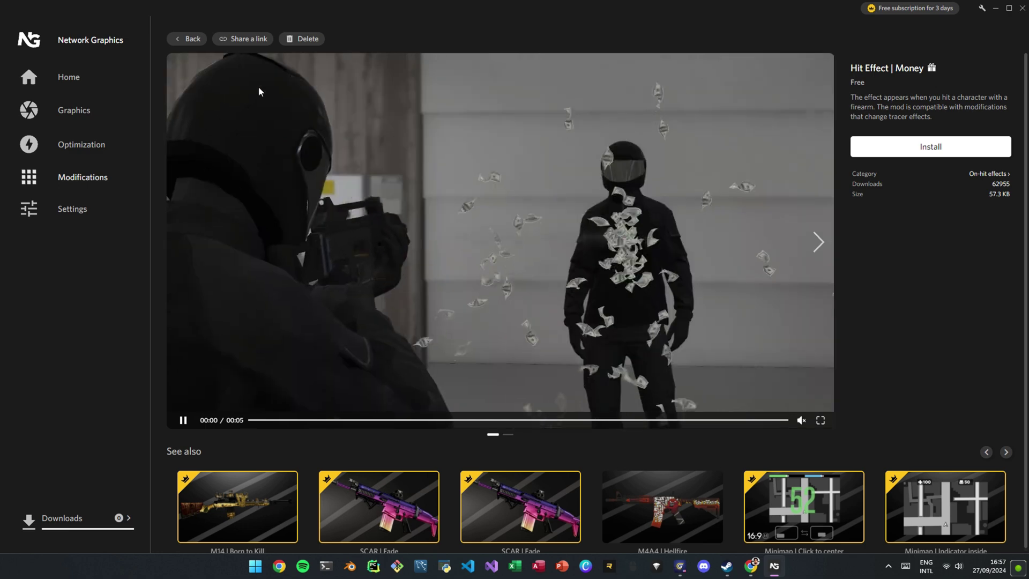
pyautogui.click(187, 39)
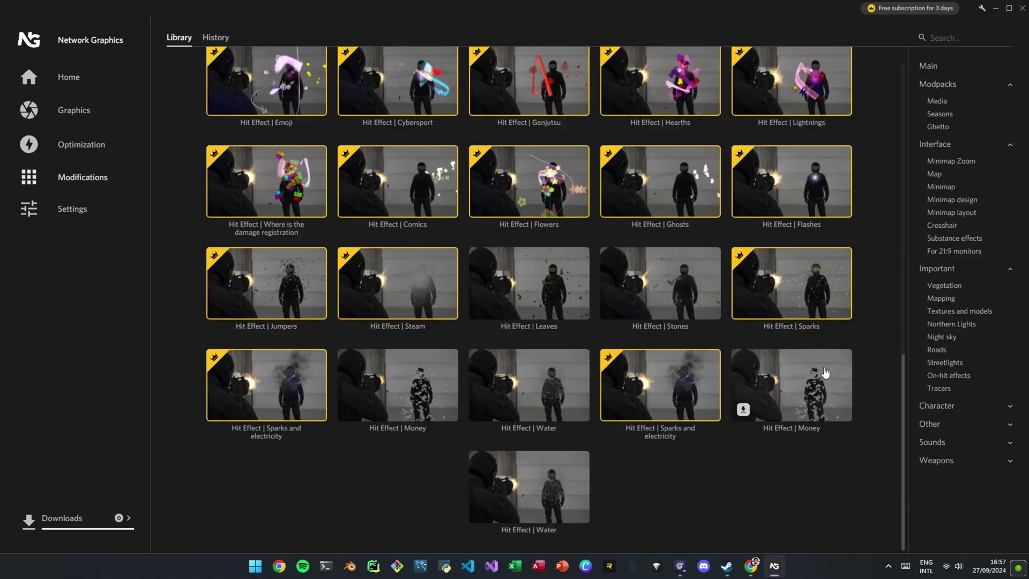
pyautogui.click(483, 507)
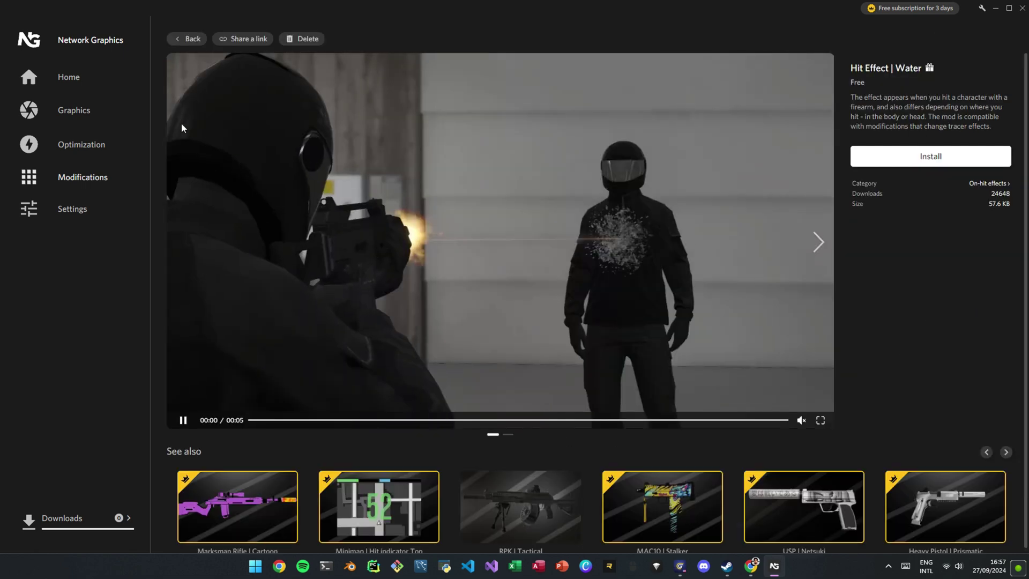
pyautogui.click(187, 40)
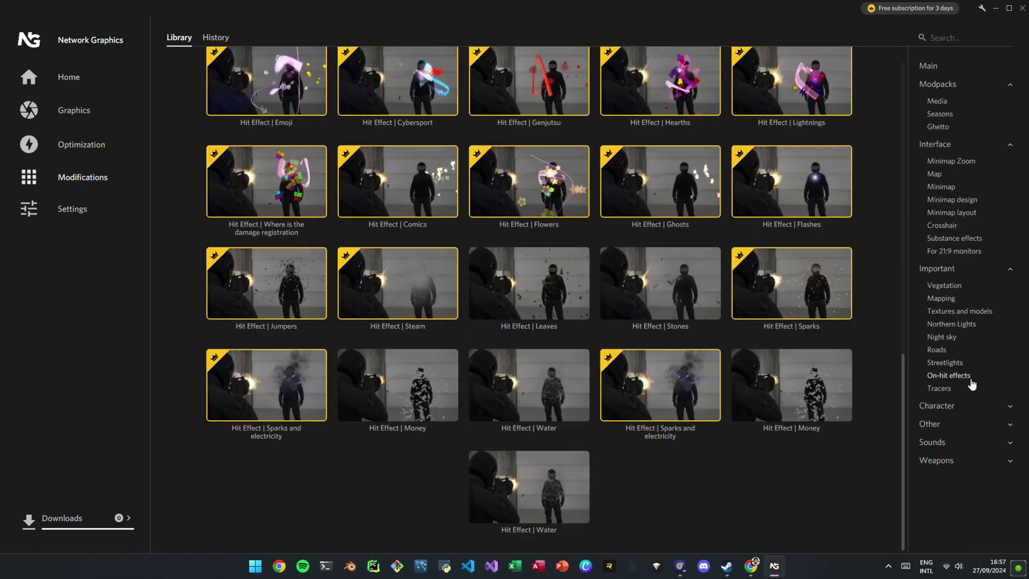
# - Show Tracers, then Character > Back accessories, previewing Skate for the back
pyautogui.click(939, 388)
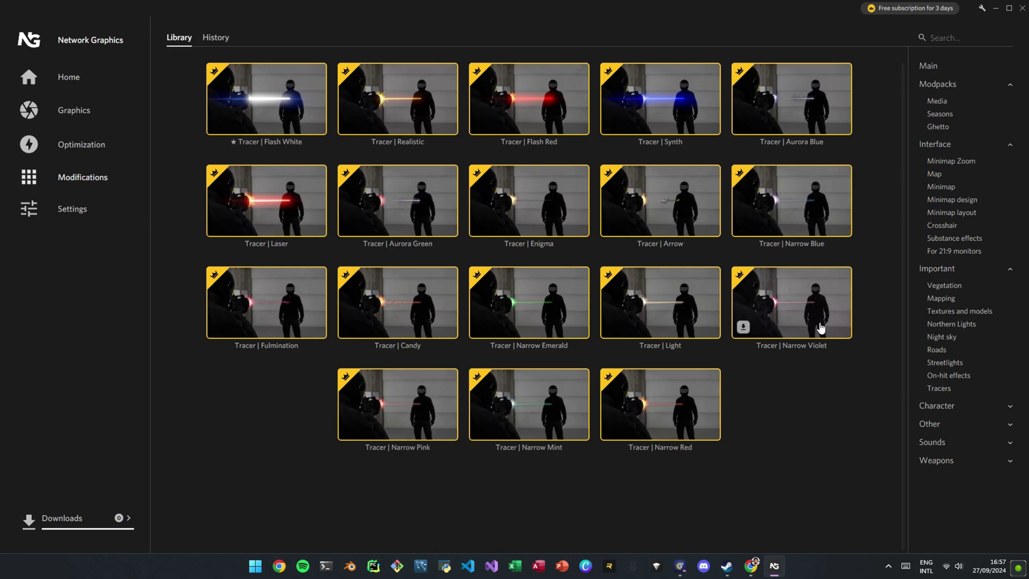
pyautogui.click(968, 411)
pyautogui.scroll(-2, 972, 404)
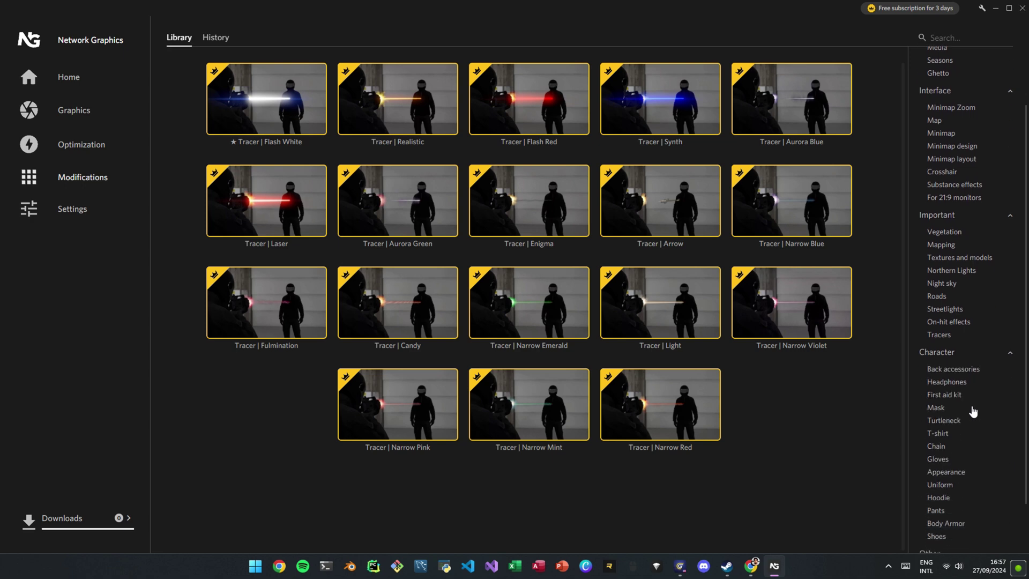
pyautogui.click(958, 372)
pyautogui.moveTo(660, 302)
pyautogui.click(633, 276)
pyautogui.click(185, 37)
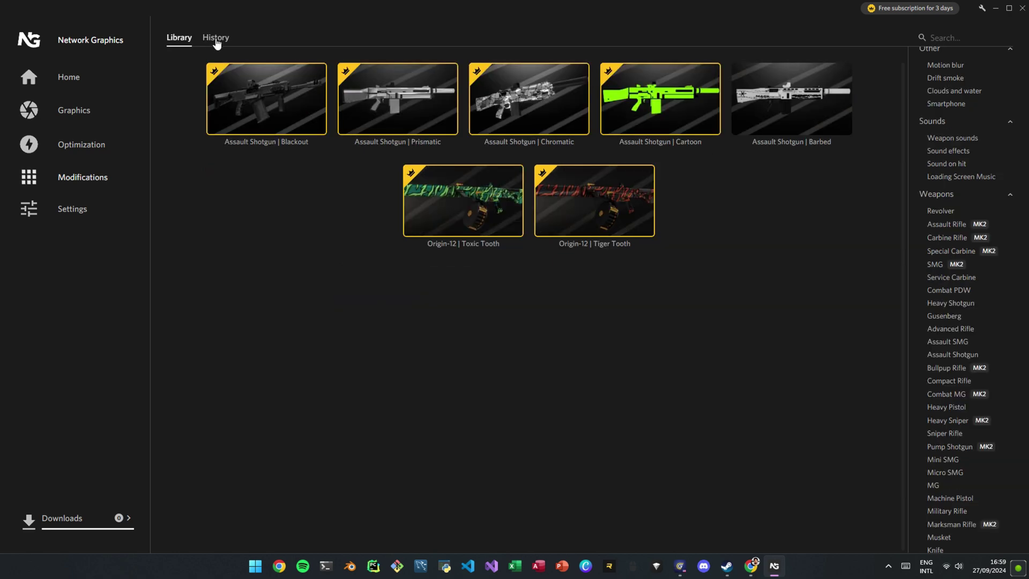
# - Reinstall LA Roads from the History tab and check it in the download queue
pyautogui.click(216, 40)
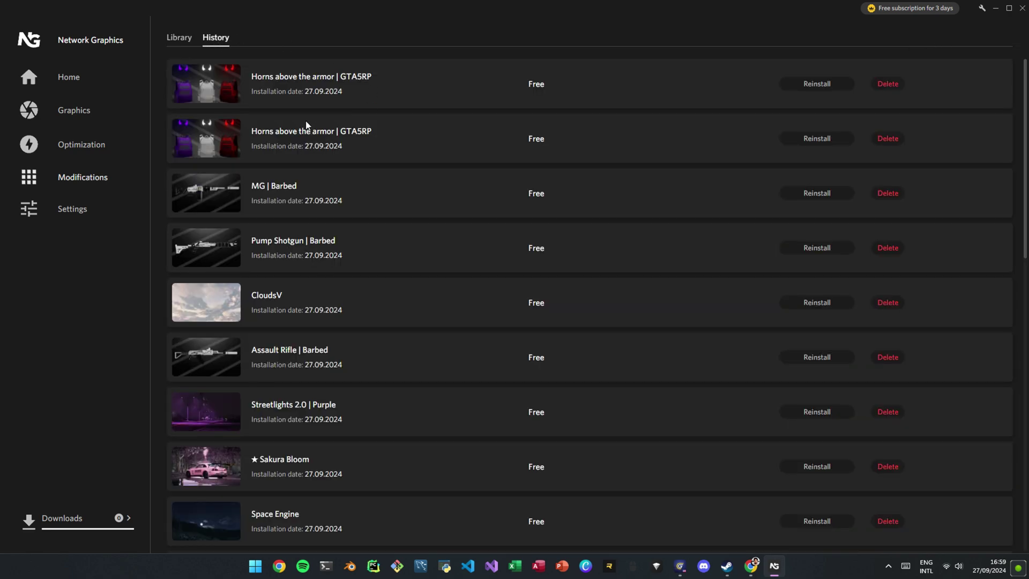
pyautogui.scroll(-2, 353, 279)
pyautogui.scroll(-2, 386, 221)
pyautogui.scroll(-3, 441, 295)
pyautogui.scroll(-5, 310, 297)
pyautogui.scroll(-1, 340, 329)
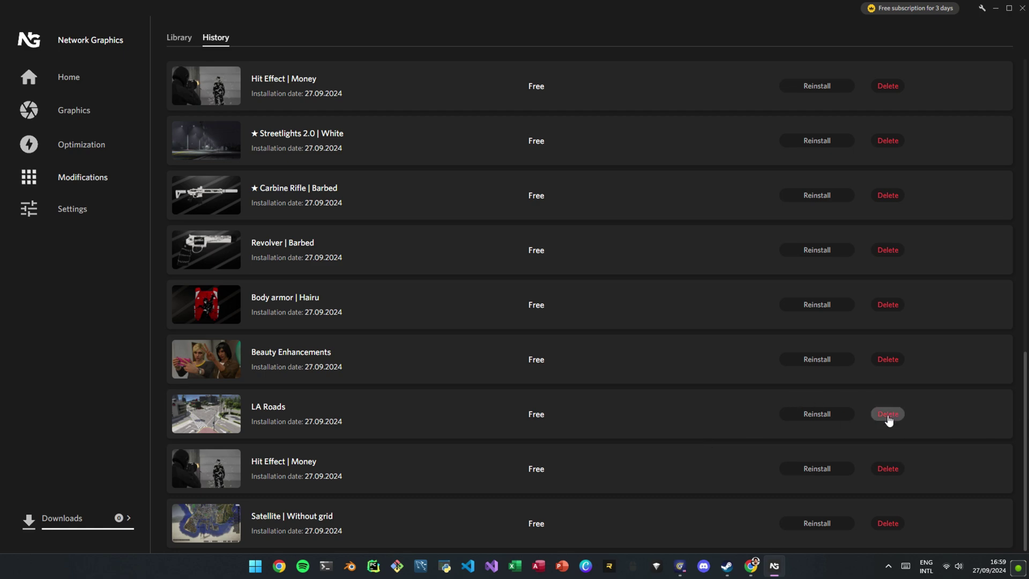
pyautogui.click(844, 415)
pyautogui.scroll(1, 540, 390)
pyautogui.scroll(5, 438, 397)
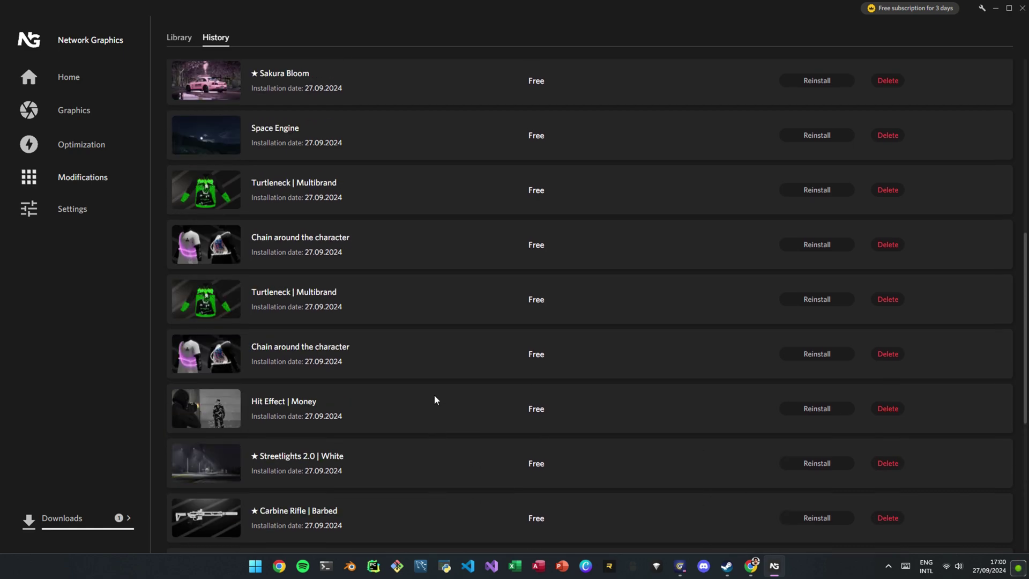
pyautogui.scroll(6, 434, 396)
pyautogui.scroll(2, 430, 390)
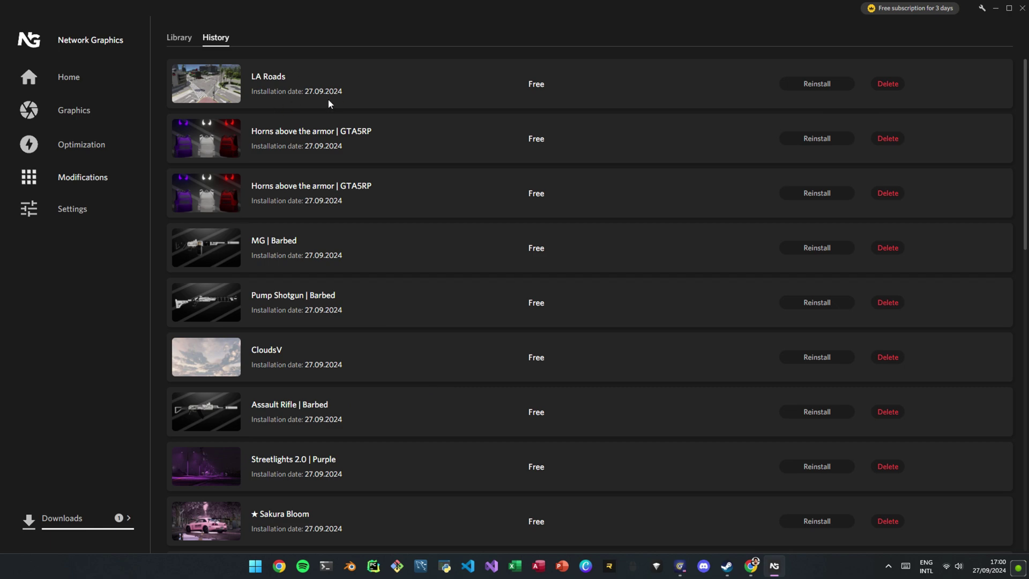
pyautogui.scroll(-3, 659, 321)
pyautogui.scroll(-6, 619, 362)
pyautogui.scroll(-3, 466, 394)
pyautogui.scroll(-2, 366, 402)
pyautogui.scroll(4, 382, 376)
pyautogui.scroll(8, 241, 451)
pyautogui.click(125, 518)
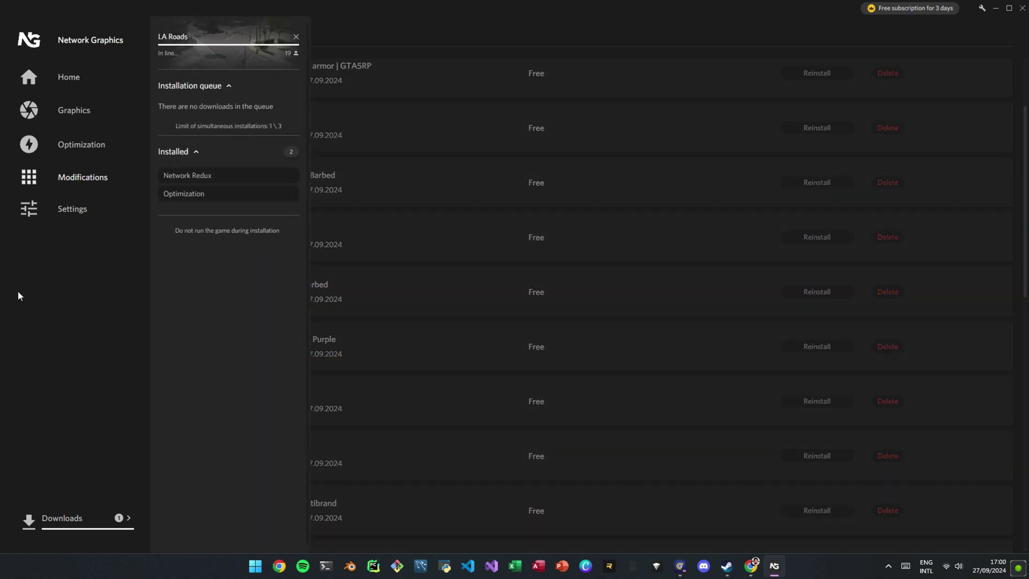
# - Close Downloads, then pass through Home and Graphics to Optimization's Standart profile
pyautogui.click(72, 253)
pyautogui.click(77, 145)
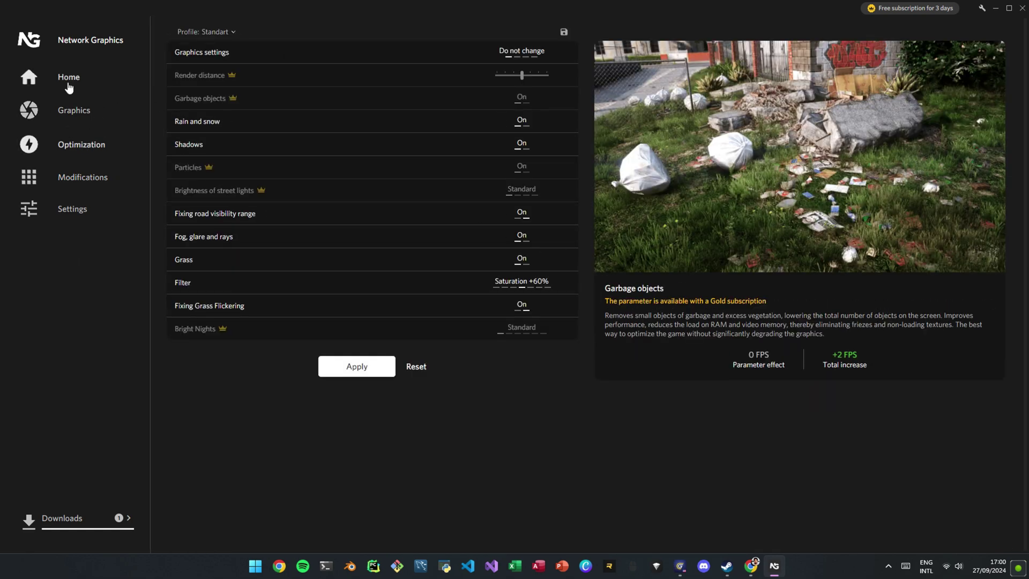
pyautogui.click(69, 84)
pyautogui.click(72, 111)
pyautogui.click(82, 145)
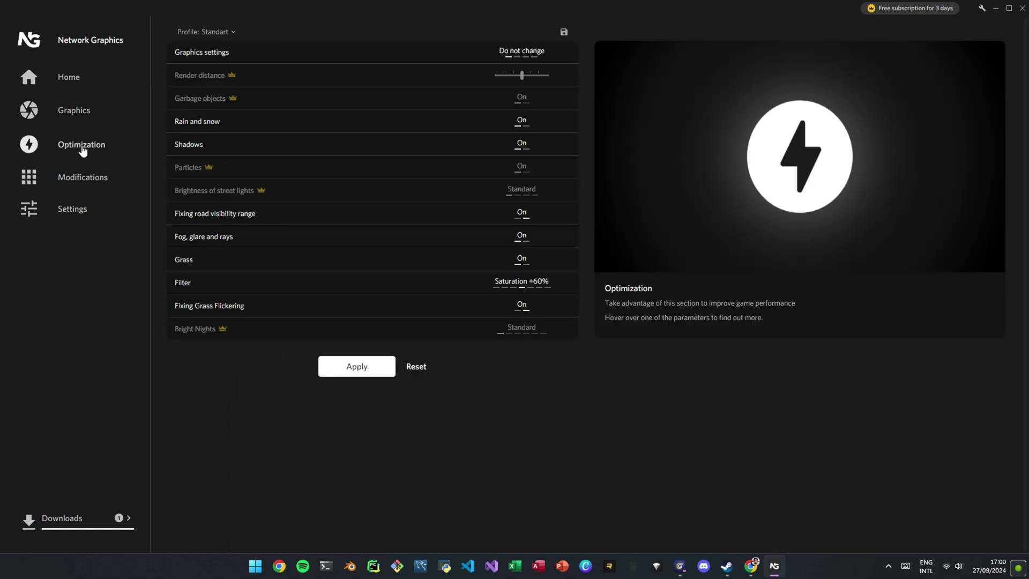
# - Browse the Home page's recommended mods, then go to the Graphics catalogue
pyautogui.click(84, 87)
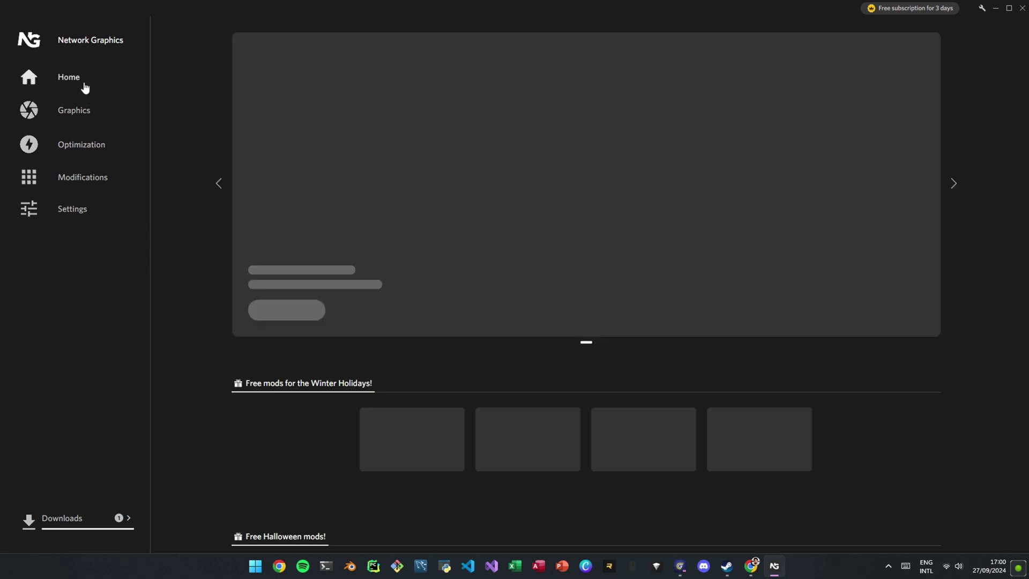
pyautogui.scroll(-1, 682, 297)
pyautogui.scroll(-4, 687, 393)
pyautogui.scroll(2, 688, 395)
pyautogui.scroll(2, 688, 395)
pyautogui.scroll(-5, 659, 391)
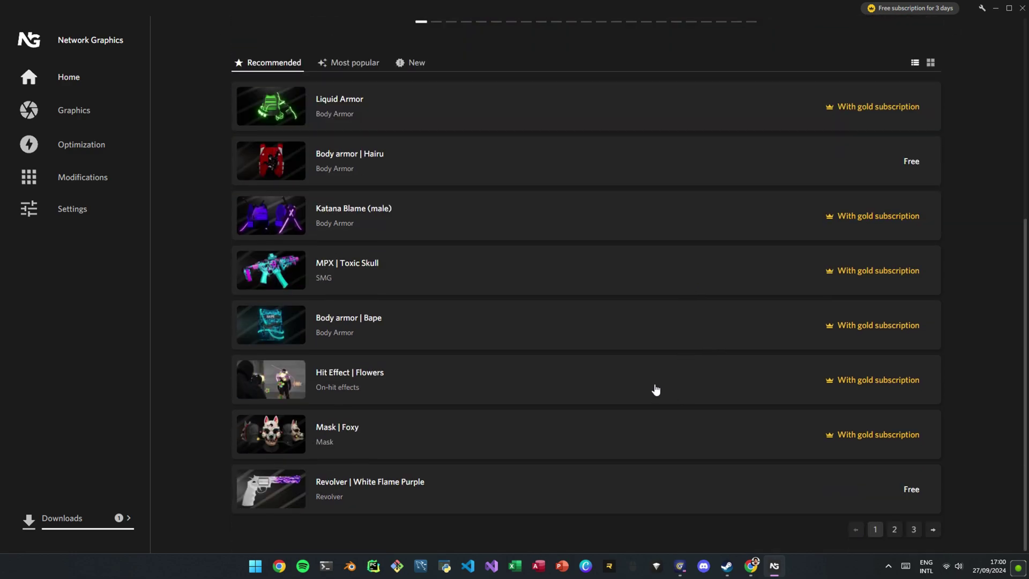
pyautogui.scroll(3, 724, 329)
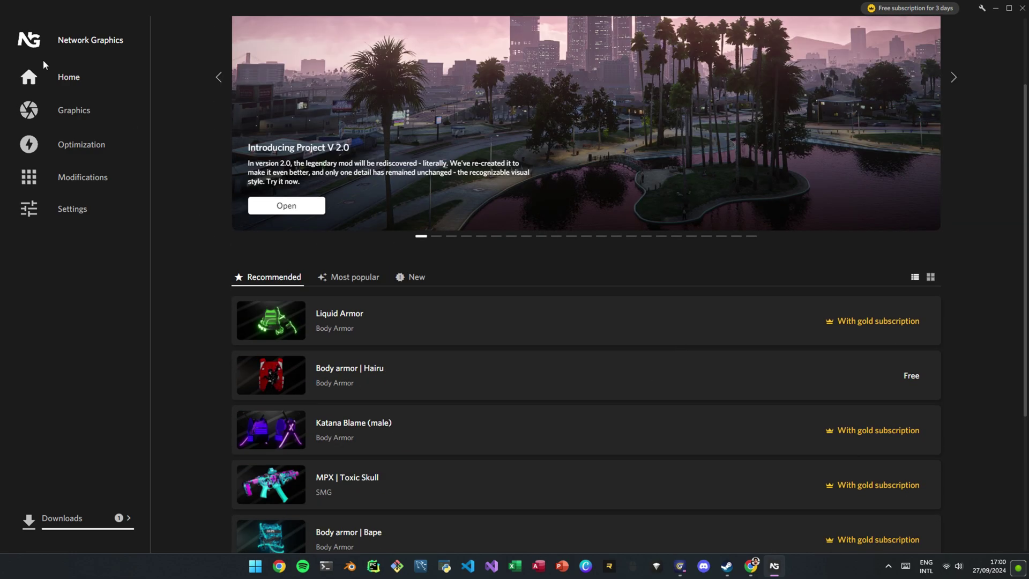
pyautogui.click(74, 111)
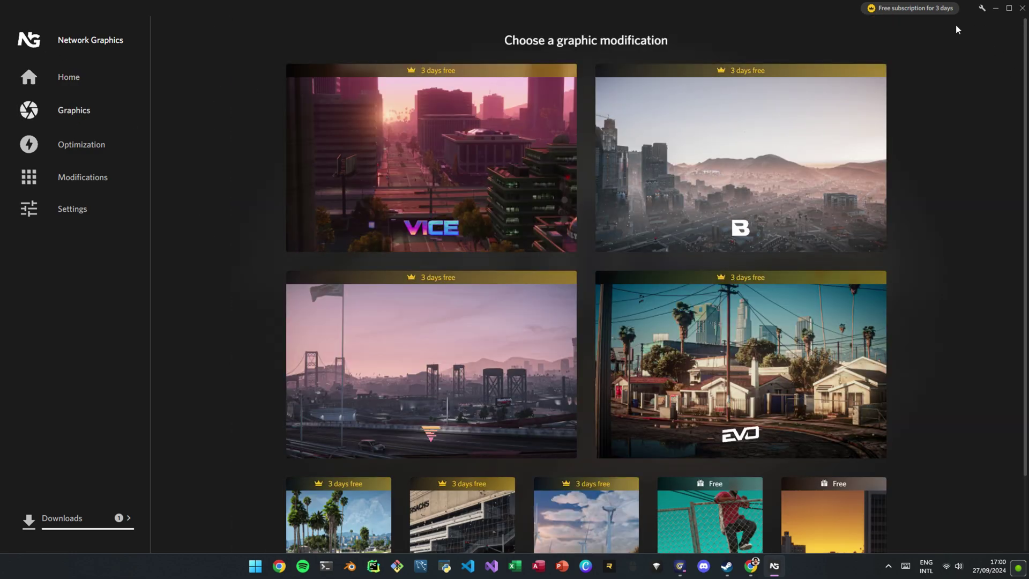